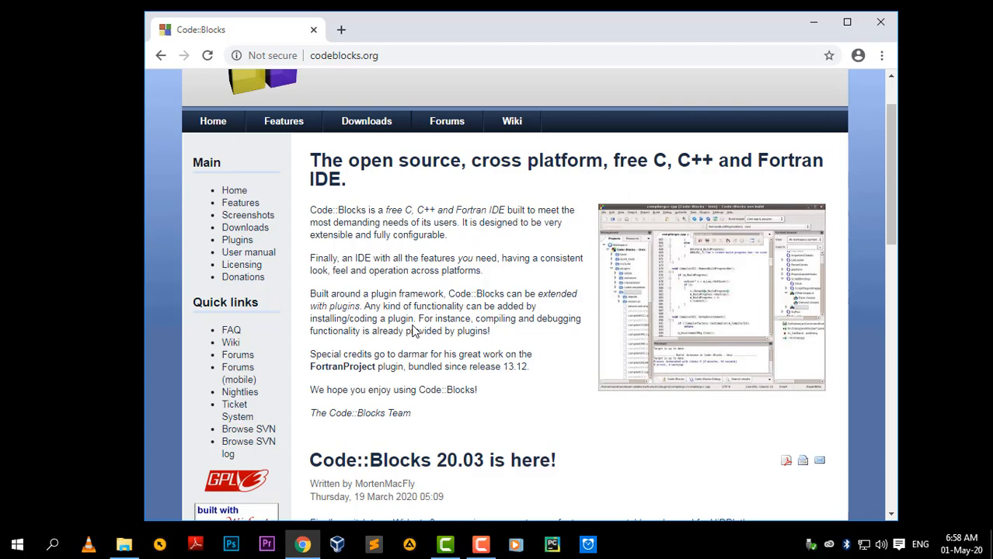
Go to the Code::Blocks downloads page and open the binary release download page.
{"action": "scroll", "coordinate": [437, 413], "scroll_direction": "down", "scroll_amount": 5}
{"action": "scroll", "coordinate": [377, 229], "scroll_direction": "up", "scroll_amount": 6}
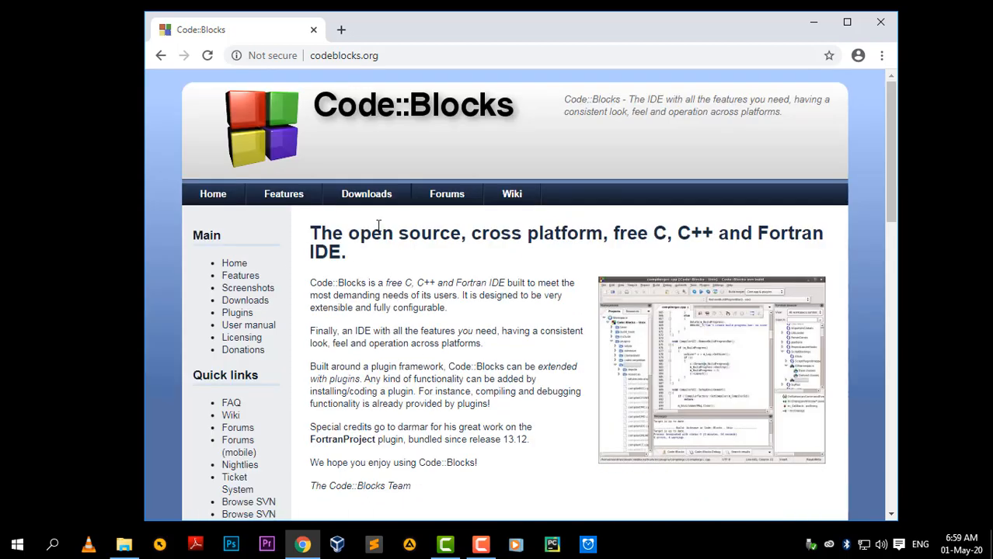
{"action": "left_click", "coordinate": [342, 205]}
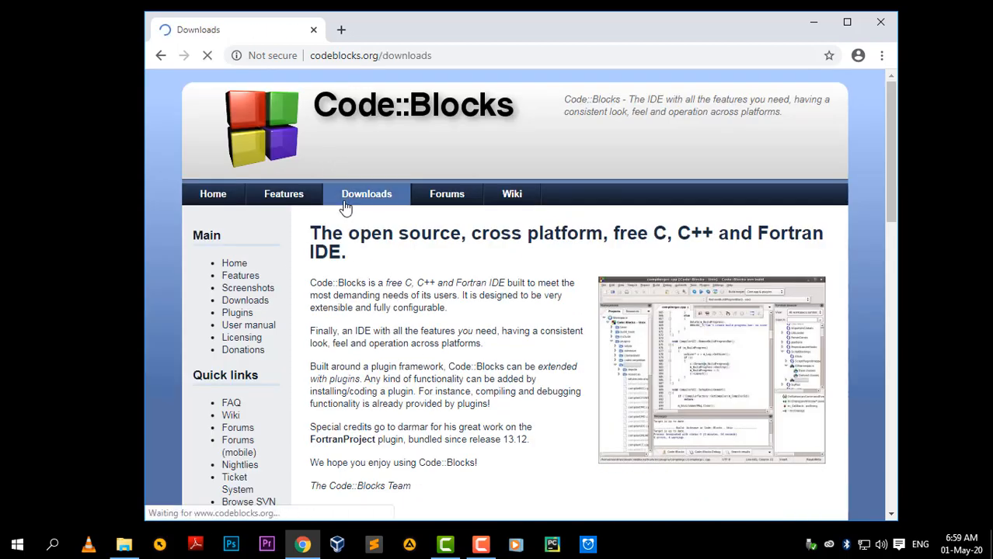
{"action": "left_click", "coordinate": [458, 55]}
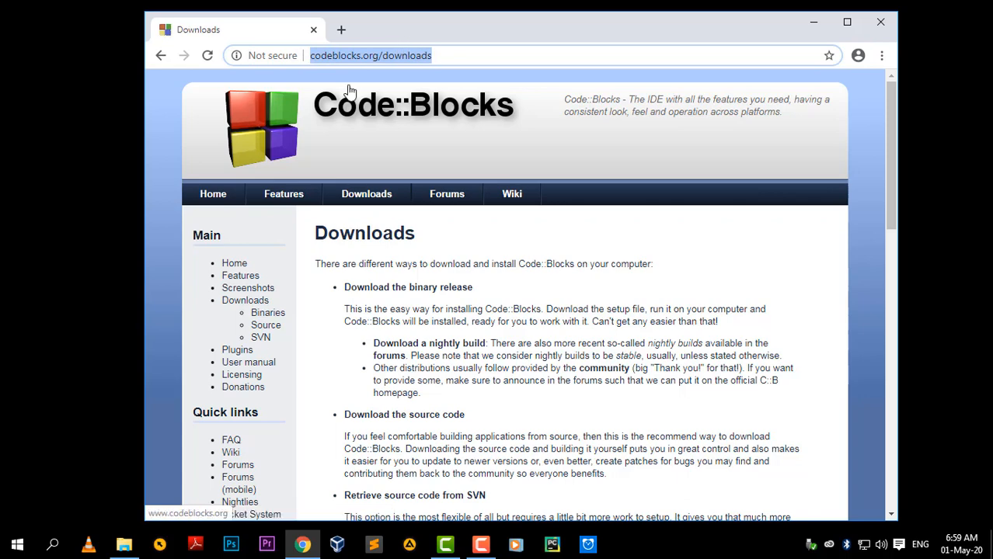
{"action": "scroll", "coordinate": [435, 284], "scroll_direction": "down", "scroll_amount": 3}
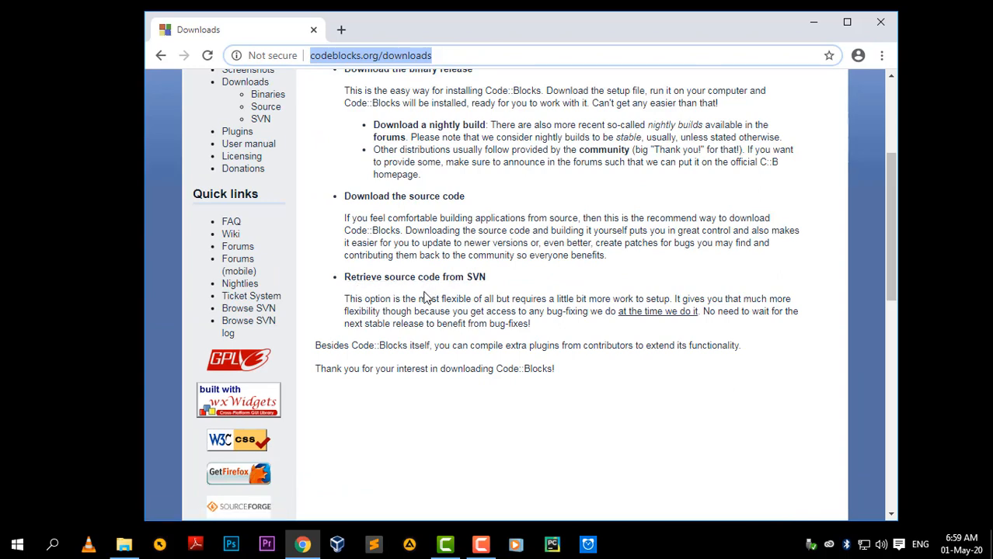
{"action": "scroll", "coordinate": [455, 298], "scroll_direction": "up", "scroll_amount": 1}
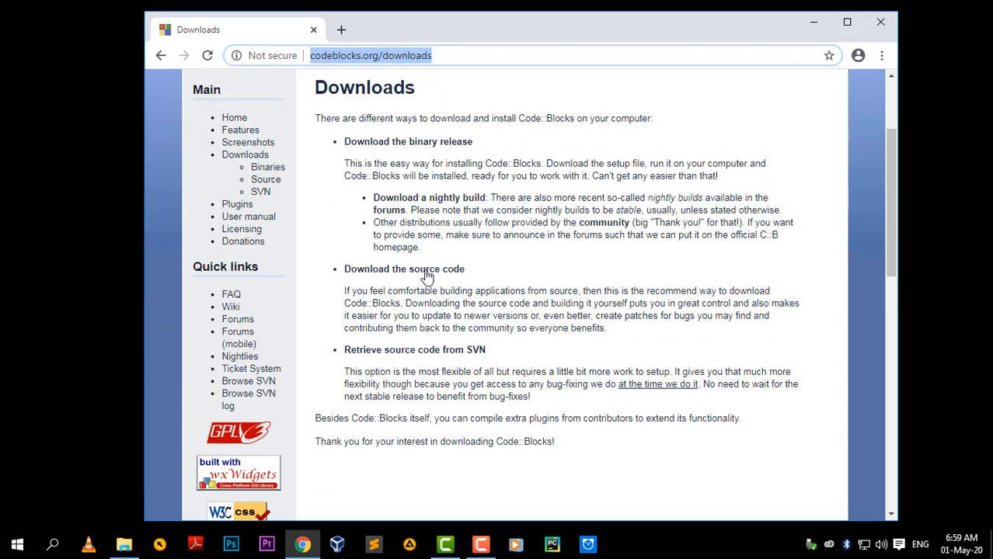
{"action": "scroll", "coordinate": [396, 300], "scroll_direction": "up", "scroll_amount": 2}
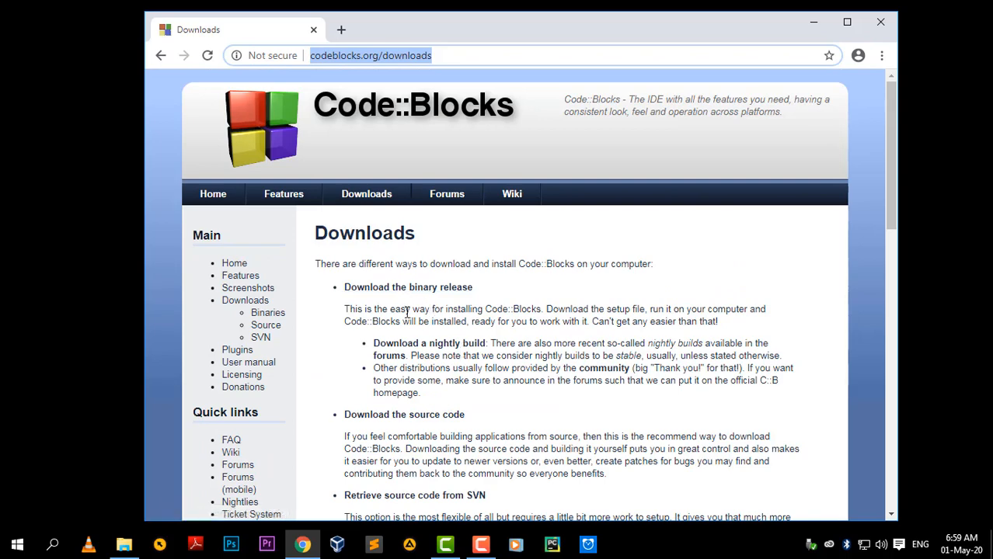
{"action": "left_click", "coordinate": [388, 287]}
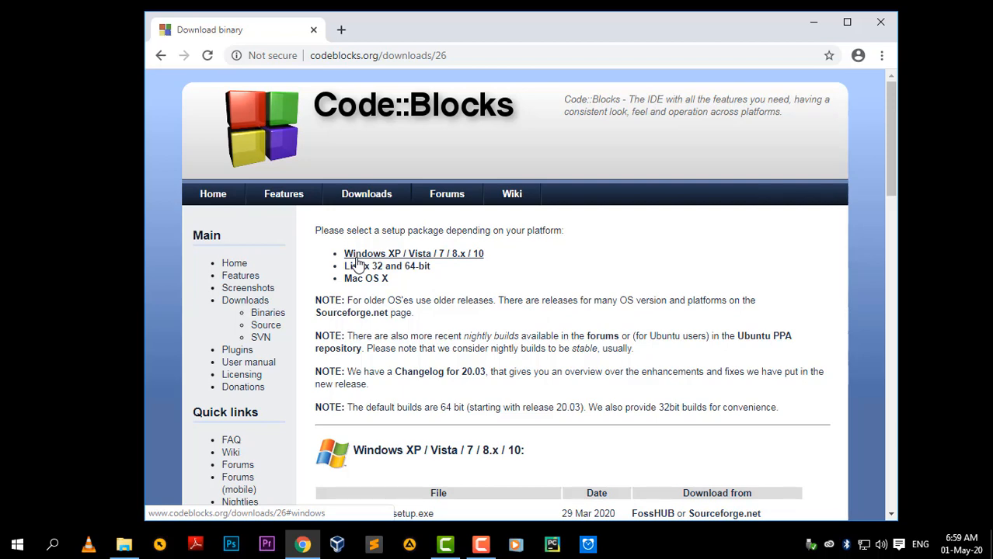
Jump to the Windows XP / Vista / 7 / 8.x / 10 packages and examine the list of available setup files.
{"action": "left_click", "coordinate": [392, 255]}
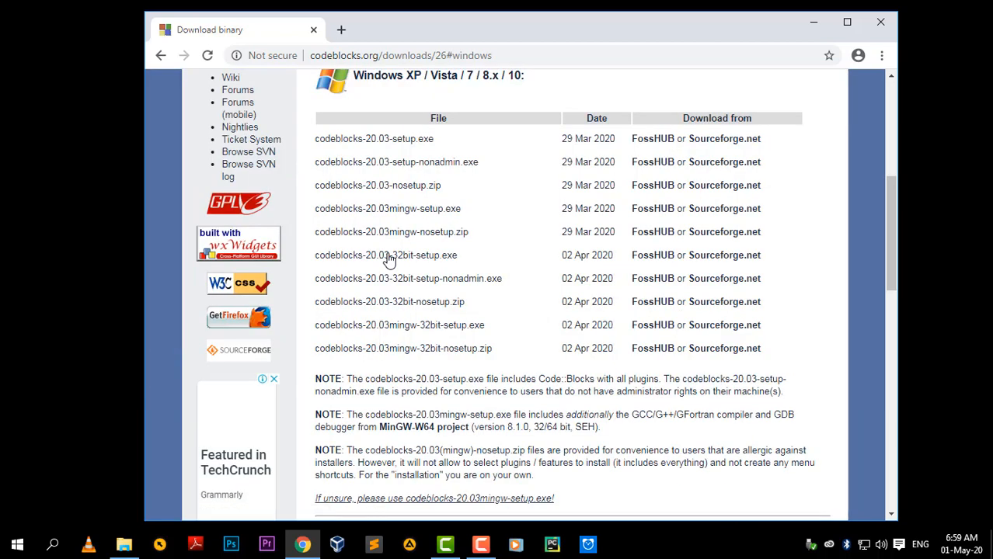
{"action": "scroll", "coordinate": [389, 260], "scroll_direction": "up", "scroll_amount": 5}
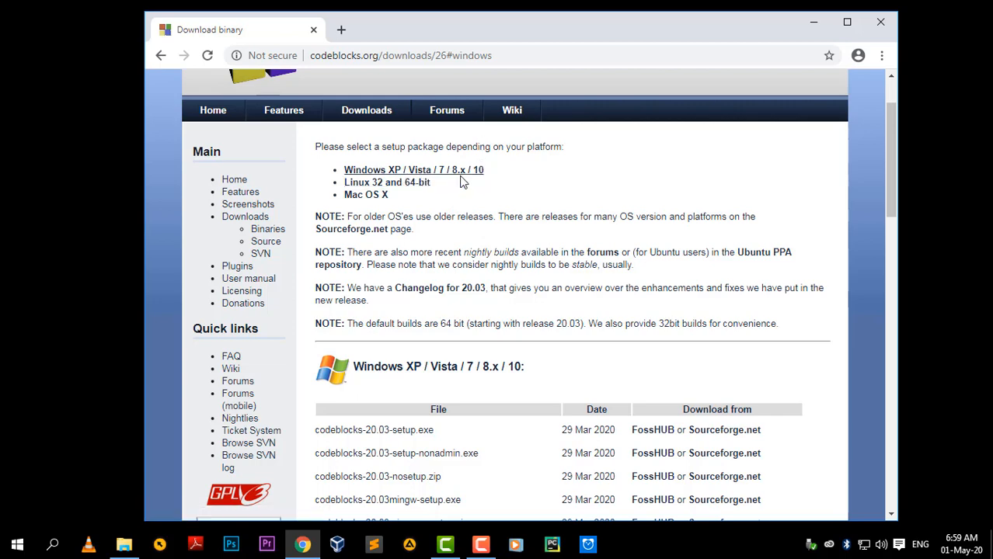
{"action": "scroll", "coordinate": [495, 237], "scroll_direction": "down", "scroll_amount": 3}
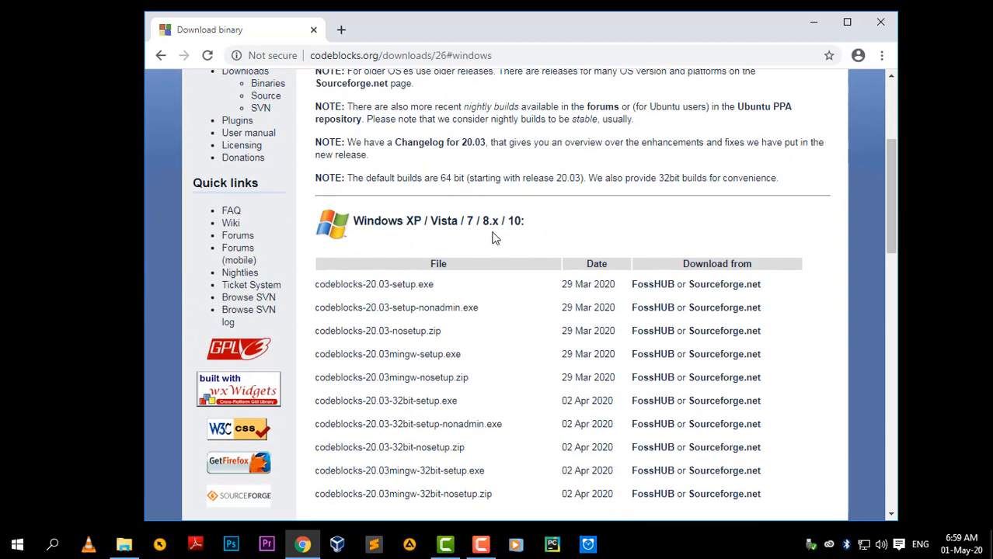
{"action": "scroll", "coordinate": [456, 200], "scroll_direction": "down", "scroll_amount": 3}
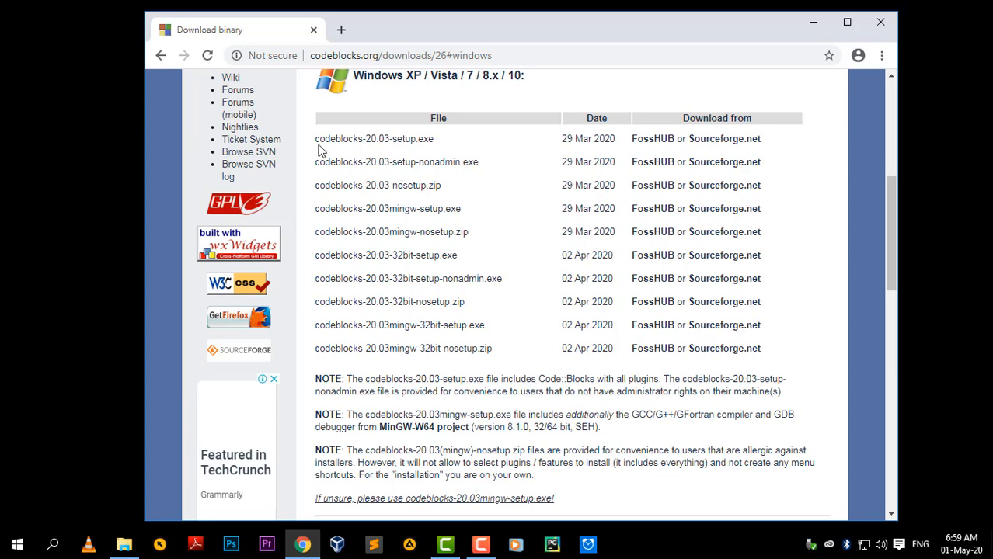
{"action": "left_click_drag", "start_coordinate": [318, 149], "coordinate": [750, 349]}
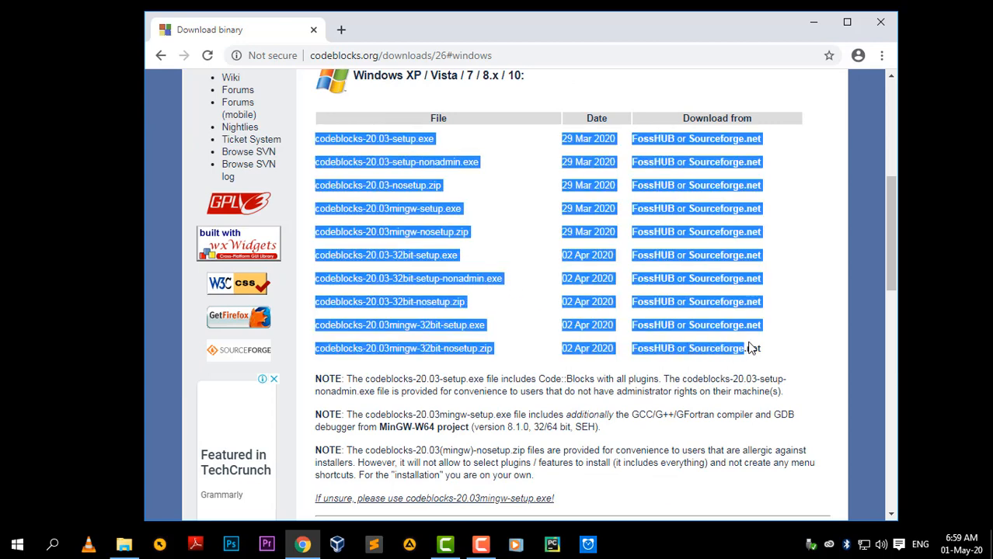
{"action": "left_click", "coordinate": [795, 271]}
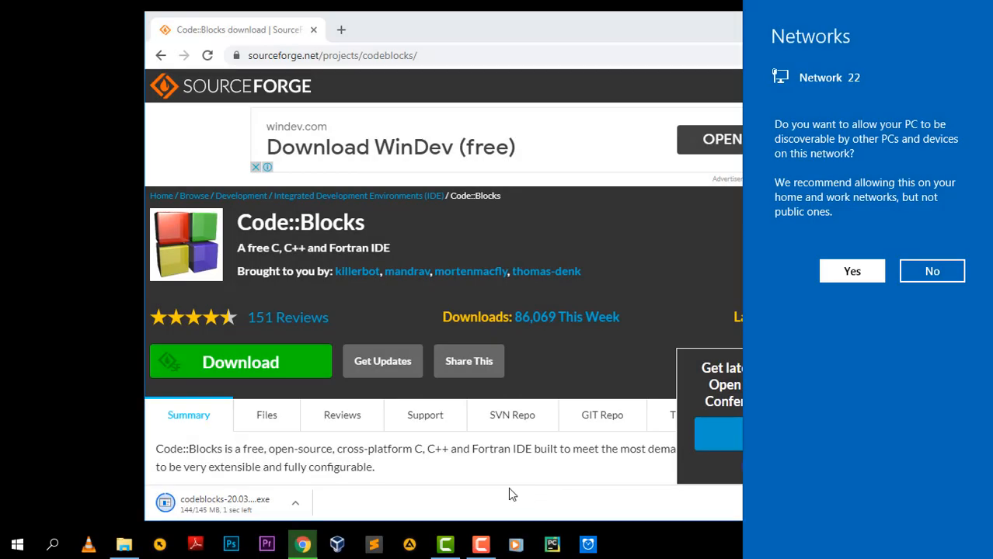
Show the downloaded Code::Blocks 20.03 installer in its folder, with the browser minimized and the folder window maximized.
{"action": "left_click", "coordinate": [444, 491]}
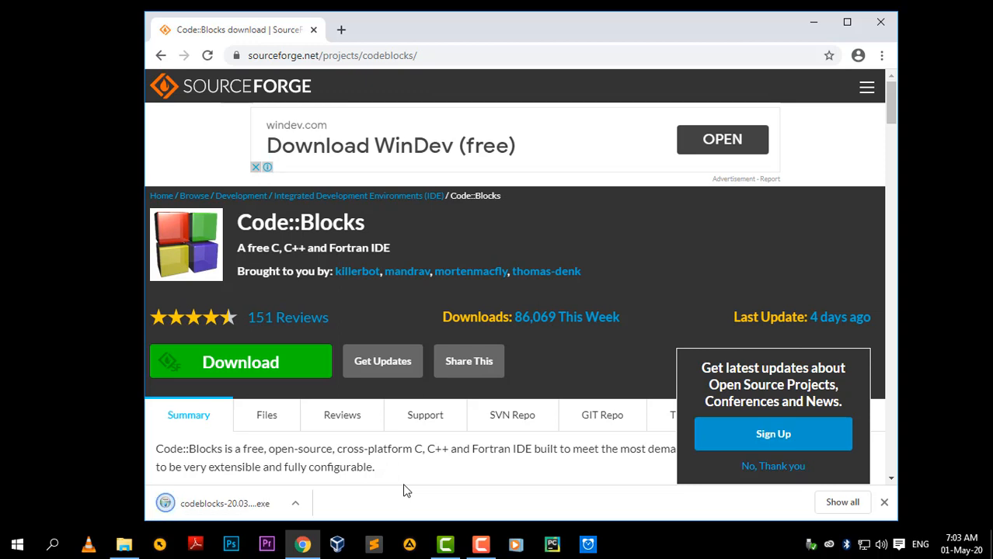
{"action": "left_click", "coordinate": [300, 501]}
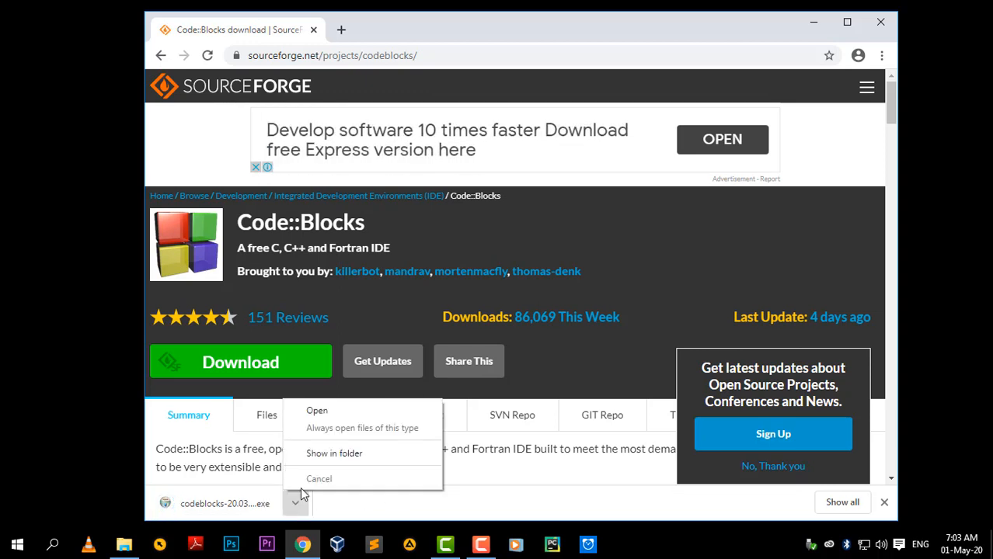
{"action": "left_click", "coordinate": [328, 456]}
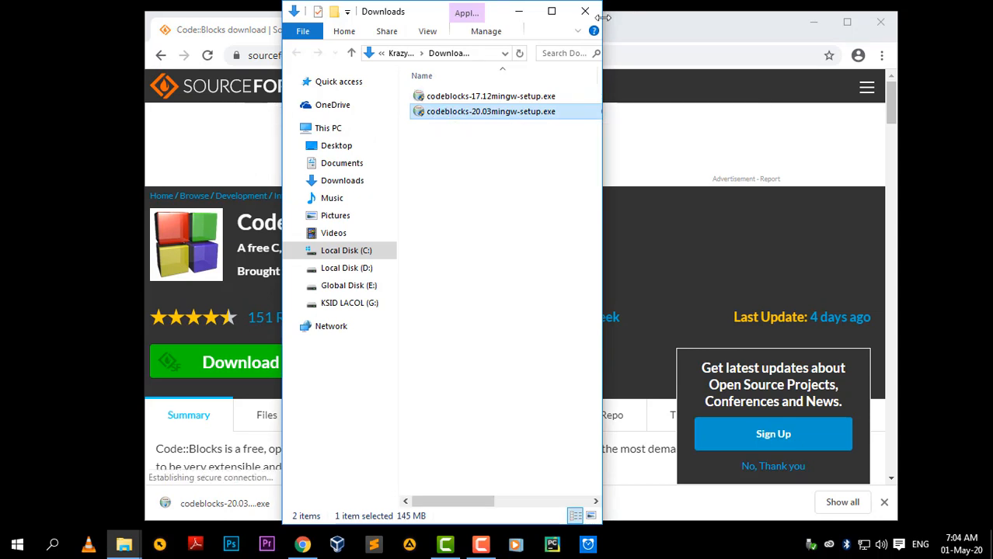
{"action": "left_click", "coordinate": [814, 25]}
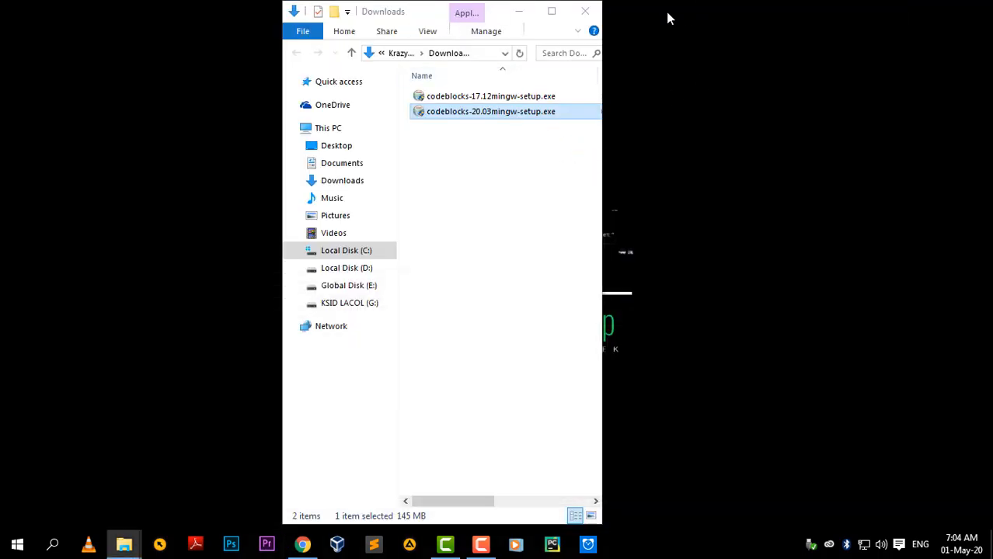
{"action": "left_click", "coordinate": [551, 11]}
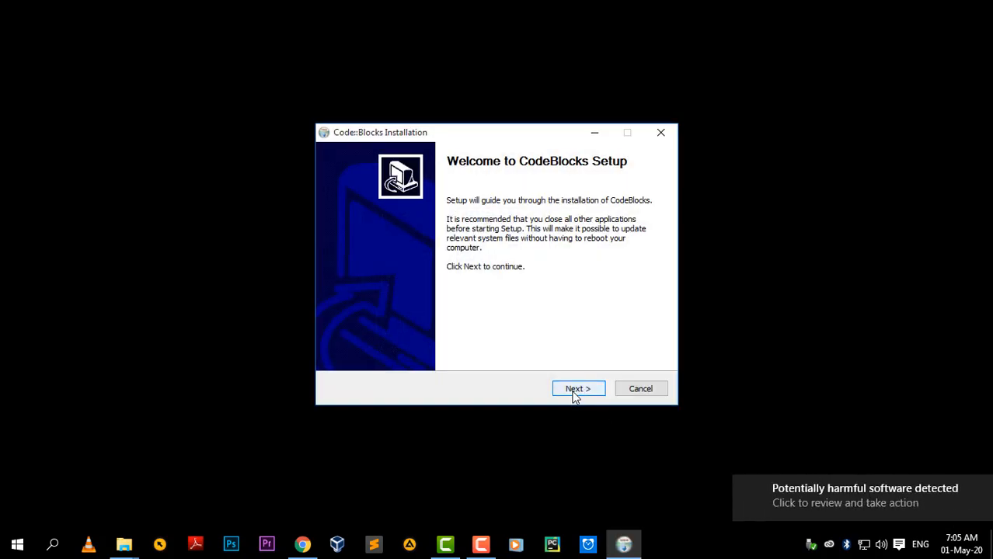
Accept the license agreement in the CodeBlocks setup and keep the full install with all plugins and tools.
{"action": "left_click", "coordinate": [575, 393]}
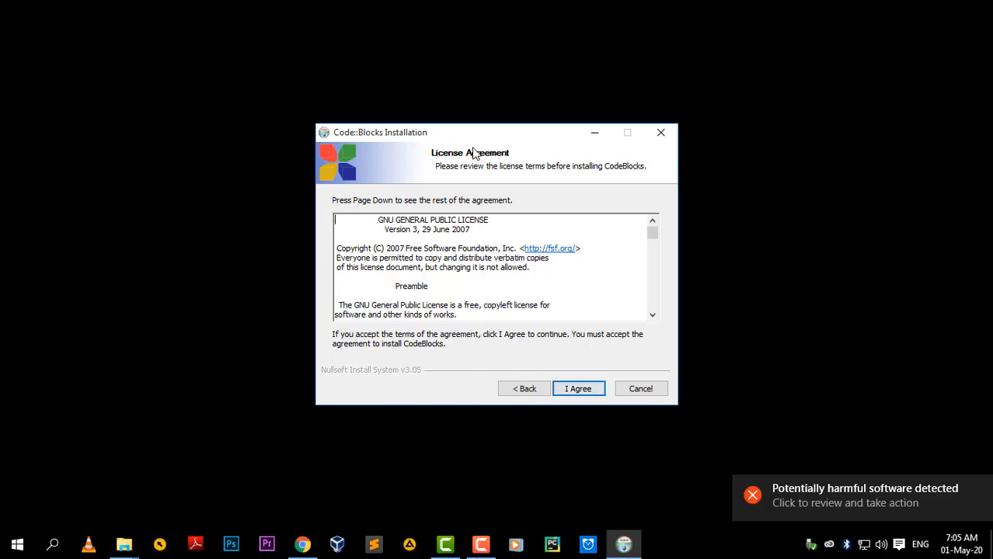
{"action": "left_click", "coordinate": [579, 394]}
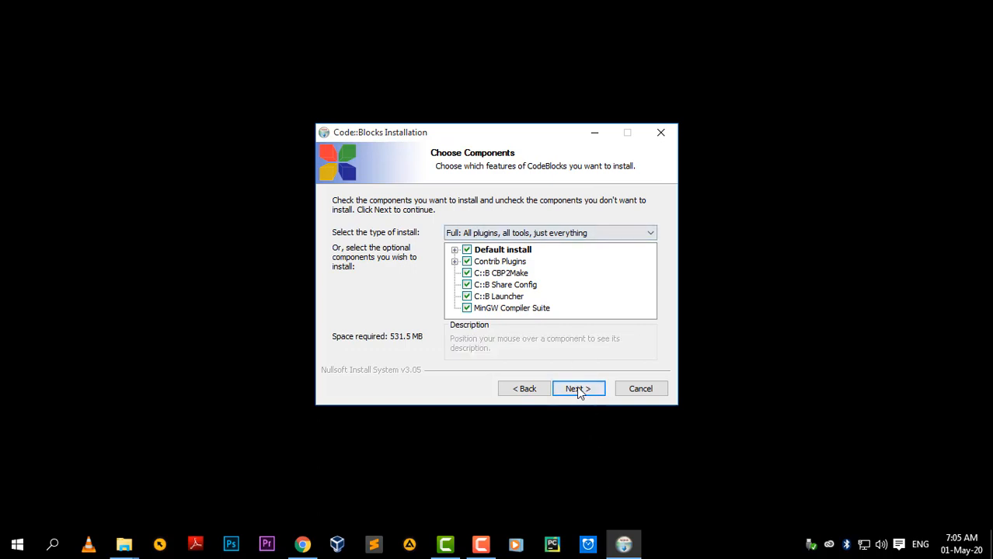
{"action": "left_click", "coordinate": [577, 391]}
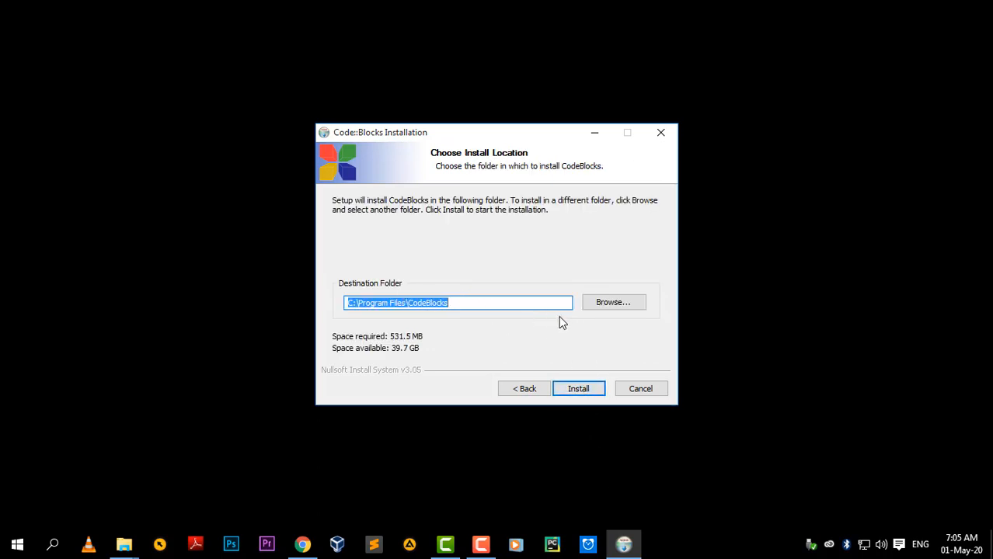
{"action": "left_click", "coordinate": [614, 303]}
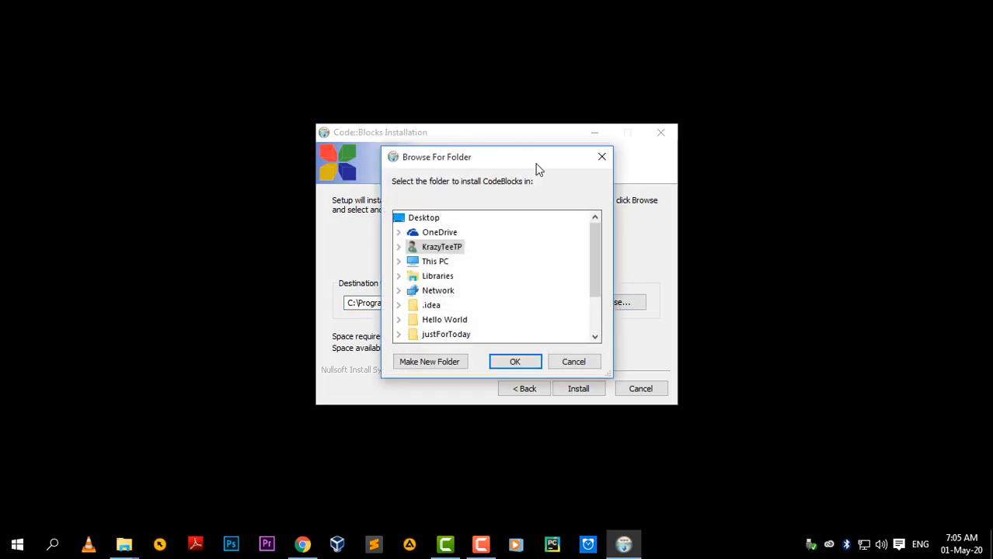
{"action": "left_click_drag", "start_coordinate": [539, 169], "coordinate": [343, 125]}
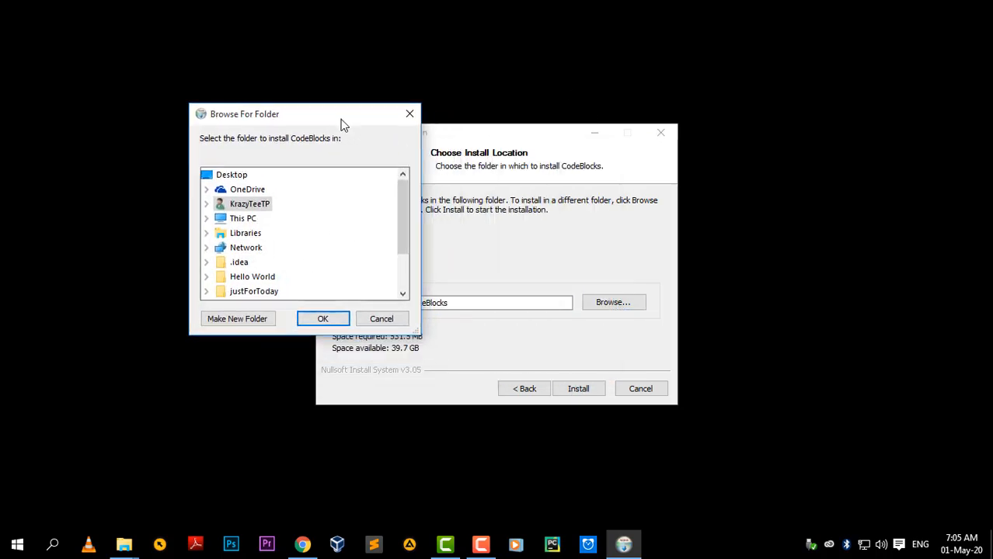
{"action": "left_click", "coordinate": [257, 202]}
{"action": "left_click", "coordinate": [379, 317]}
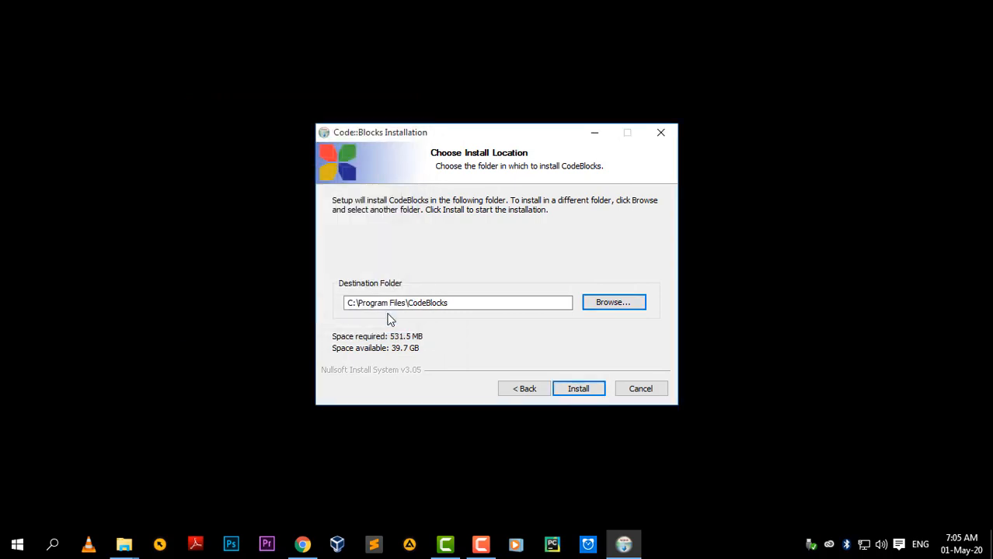
Install CodeBlocks to C:\Program Files\CodeBlocks, choosing to run it right away, and finish the setup wizard.
{"action": "left_click", "coordinate": [577, 391]}
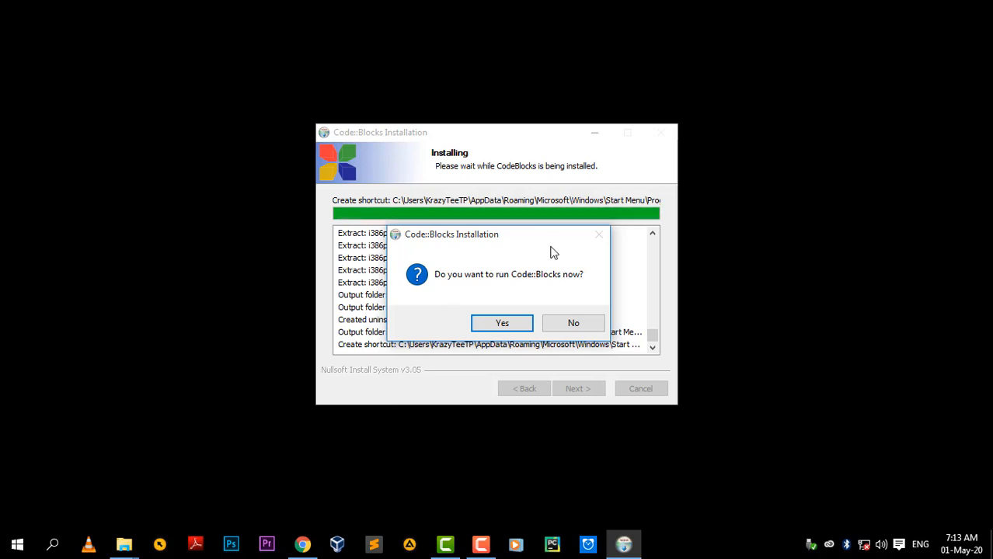
{"action": "left_click", "coordinate": [490, 331]}
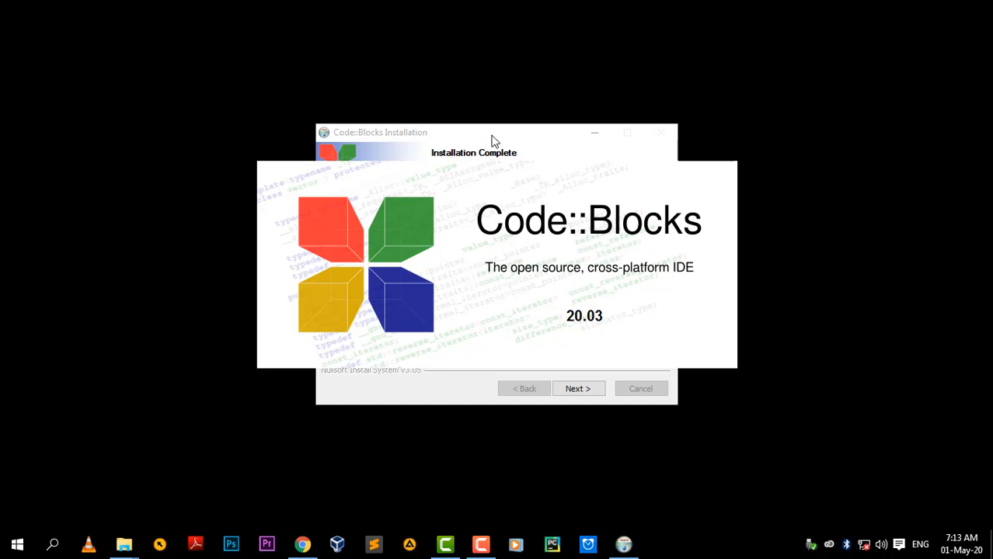
{"action": "left_click", "coordinate": [492, 135]}
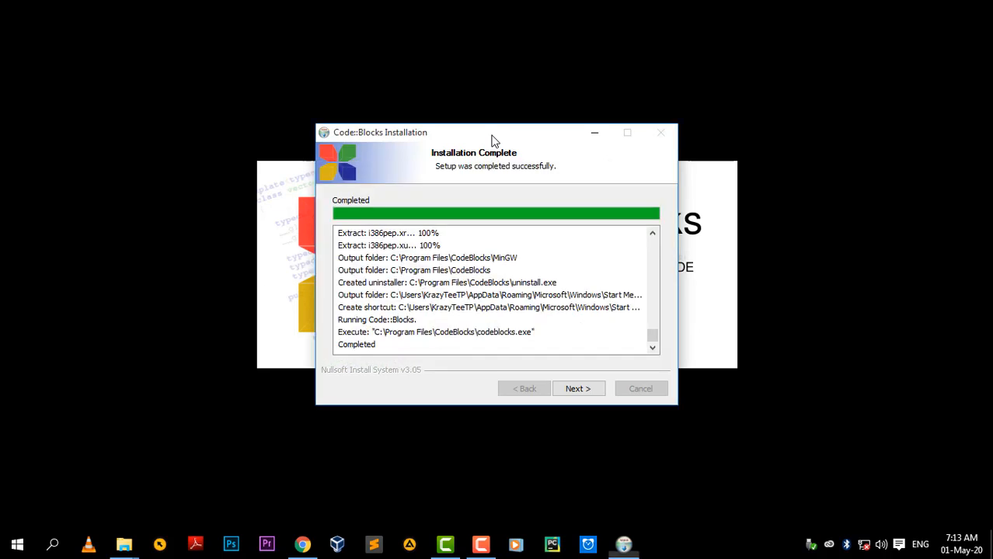
{"action": "left_click", "coordinate": [603, 393]}
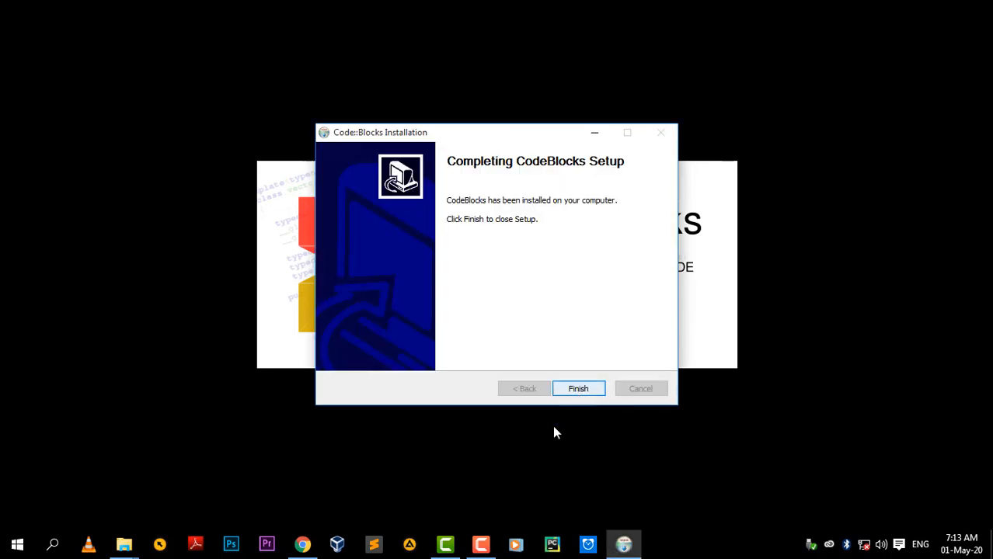
{"action": "left_click", "coordinate": [577, 391]}
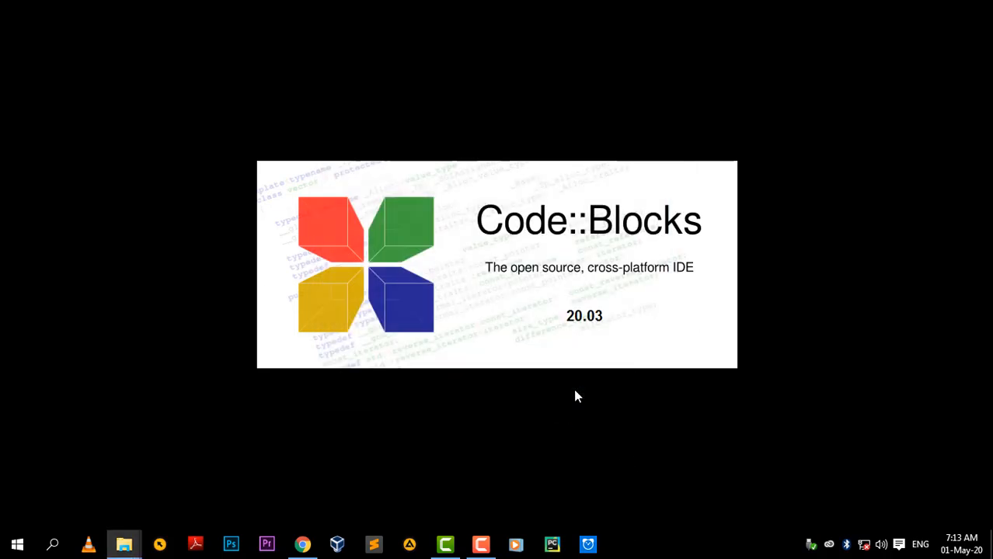
{"action": "right_click", "coordinate": [418, 5]}
{"action": "left_click", "coordinate": [466, 44]}
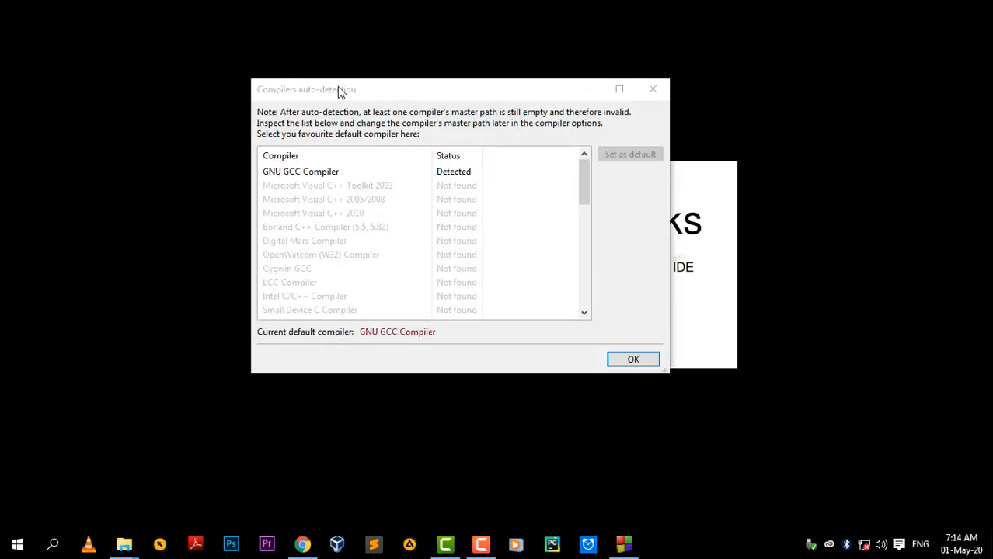
Select the GNU GCC Compiler in the compilers auto-detection dialog and accept it as the default compiler.
{"action": "left_click_drag", "start_coordinate": [337, 87], "coordinate": [418, 115]}
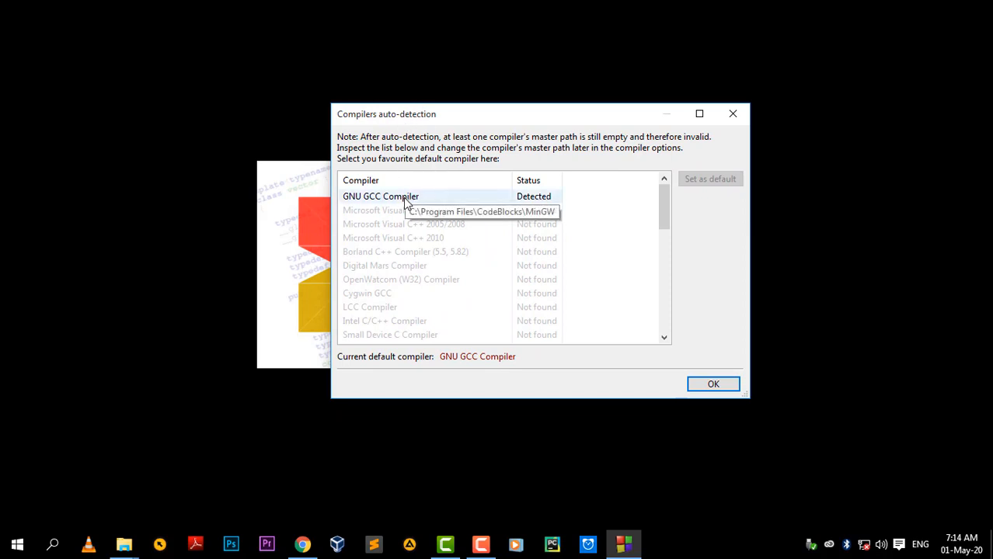
{"action": "left_click", "coordinate": [359, 199]}
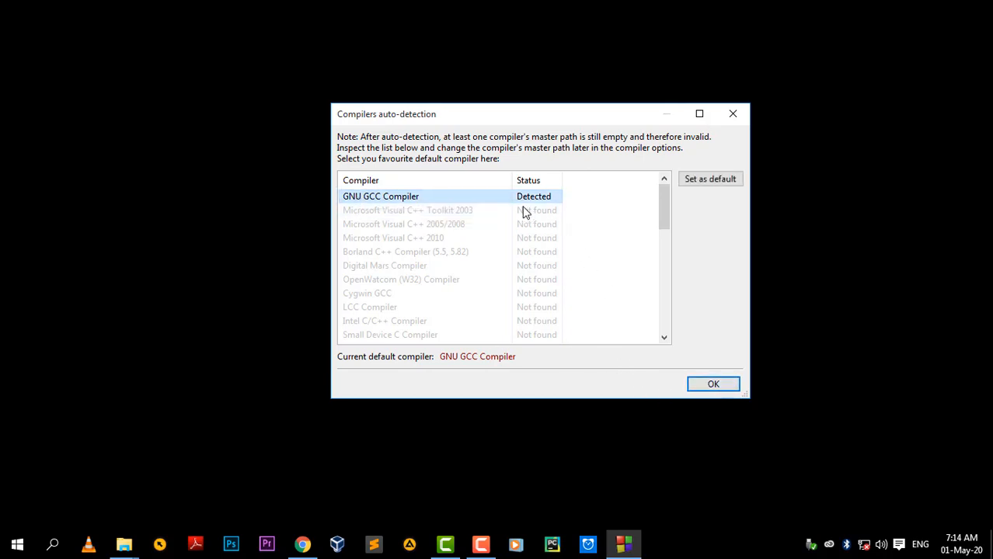
{"action": "left_click", "coordinate": [717, 384]}
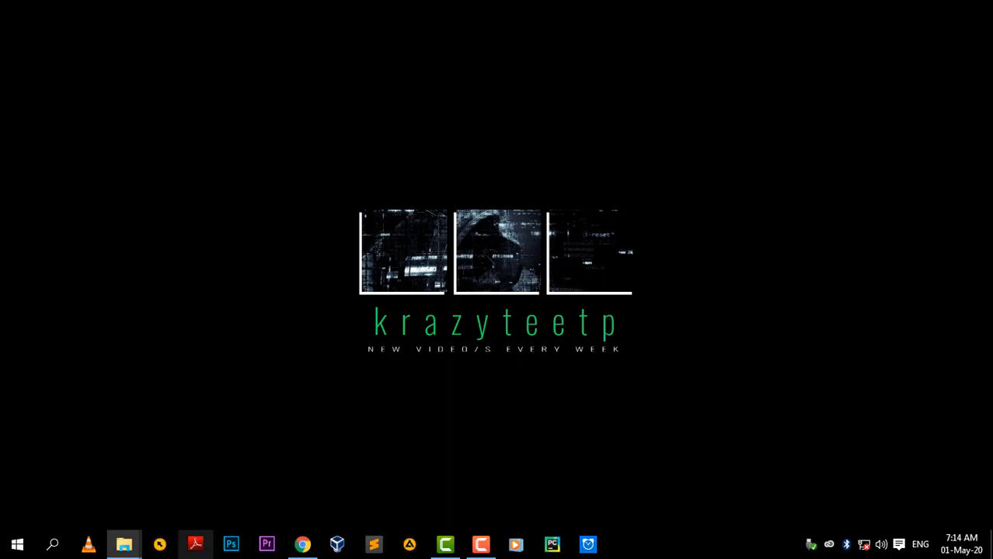
Bring the maximized Downloads folder window with the two Code::Blocks installers to the front.
{"action": "mouse_move", "coordinate": [133, 548]}
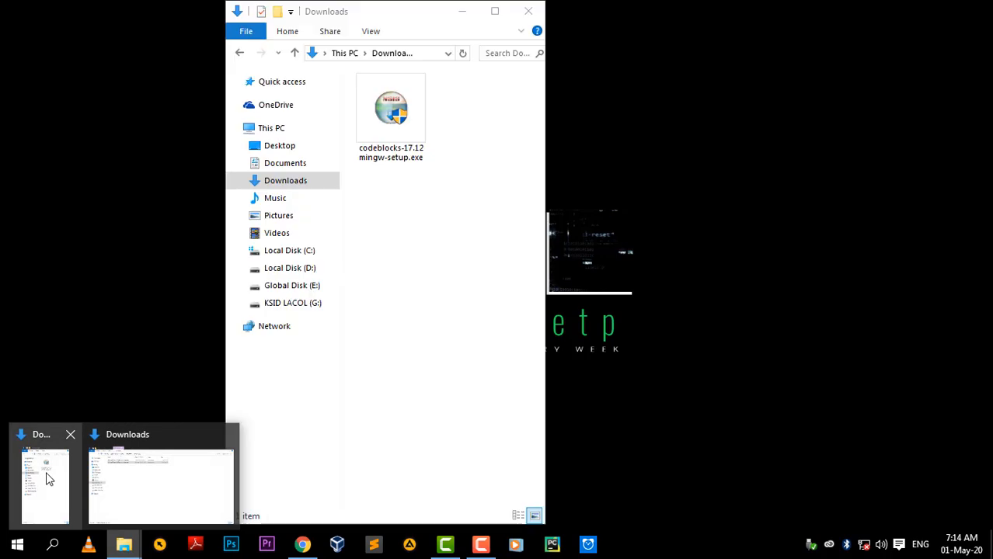
{"action": "left_click", "coordinate": [94, 482]}
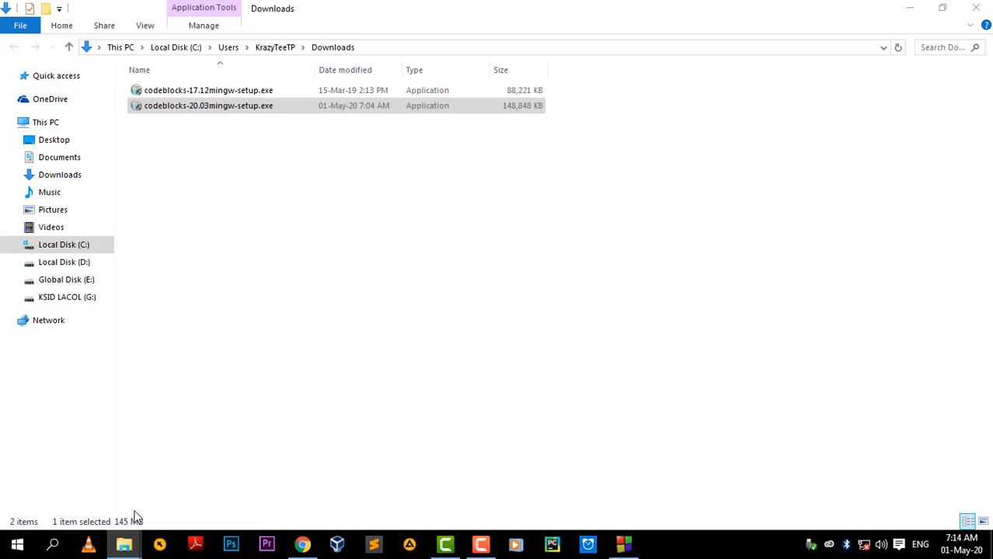
{"action": "left_click", "coordinate": [216, 114]}
{"action": "left_click_drag", "start_coordinate": [215, 107], "coordinate": [260, 114]}
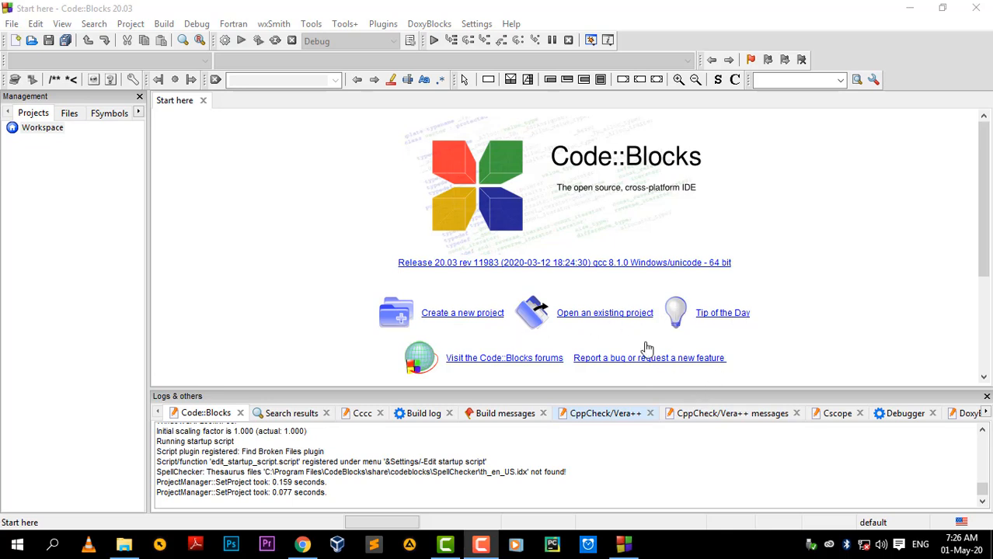
{"action": "left_click", "coordinate": [449, 319]}
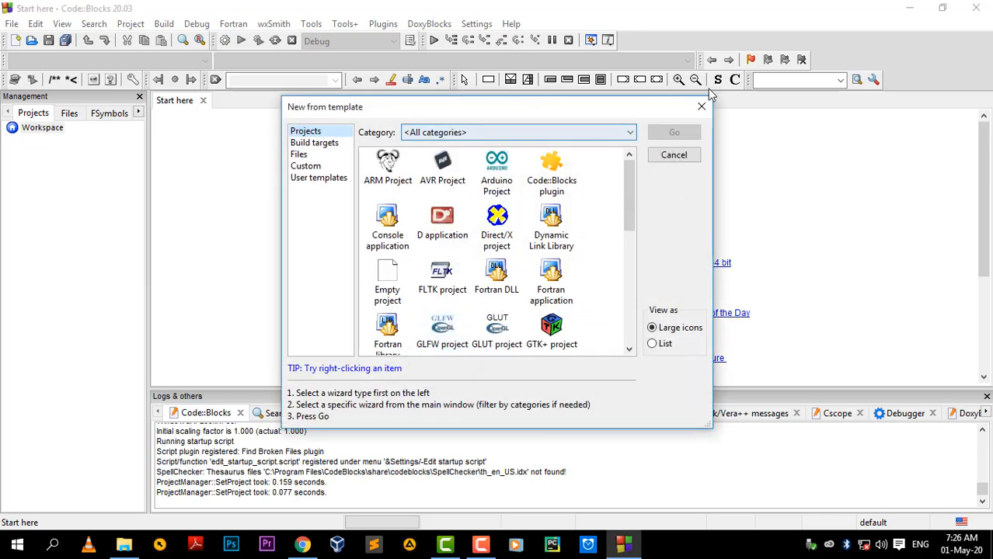
{"action": "left_click", "coordinate": [700, 109]}
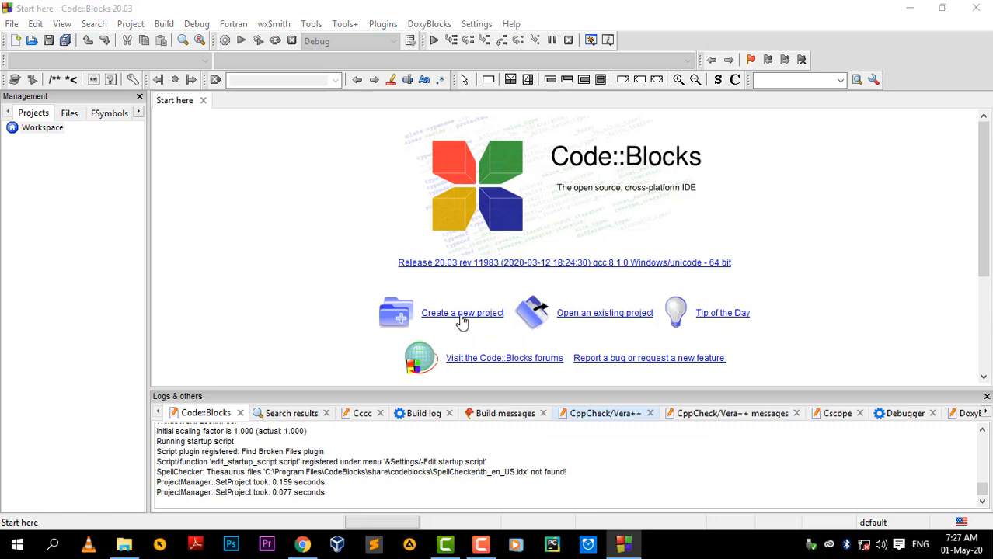
{"action": "left_click", "coordinate": [460, 318]}
{"action": "left_click", "coordinate": [674, 155]}
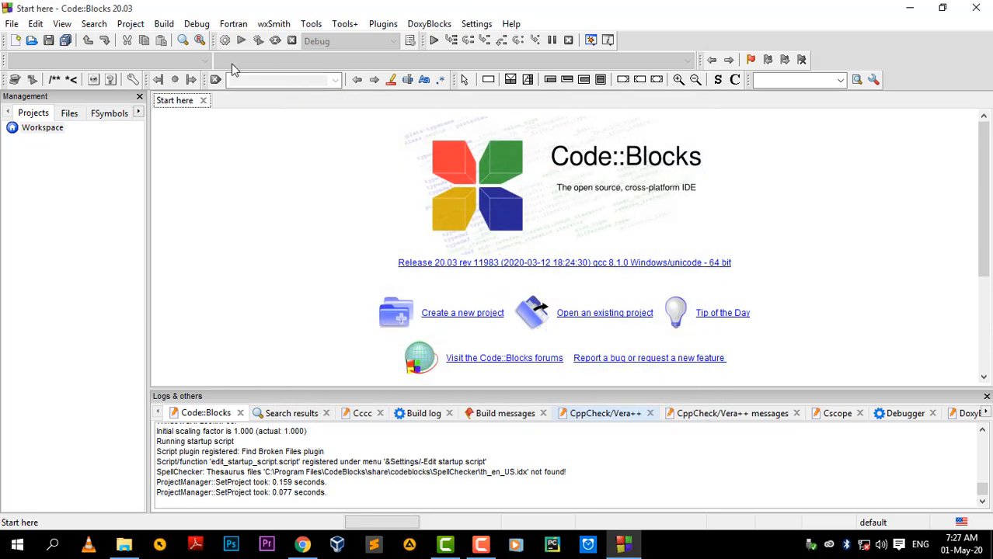
Start a new project based on the Console application template.
{"action": "left_click", "coordinate": [12, 24]}
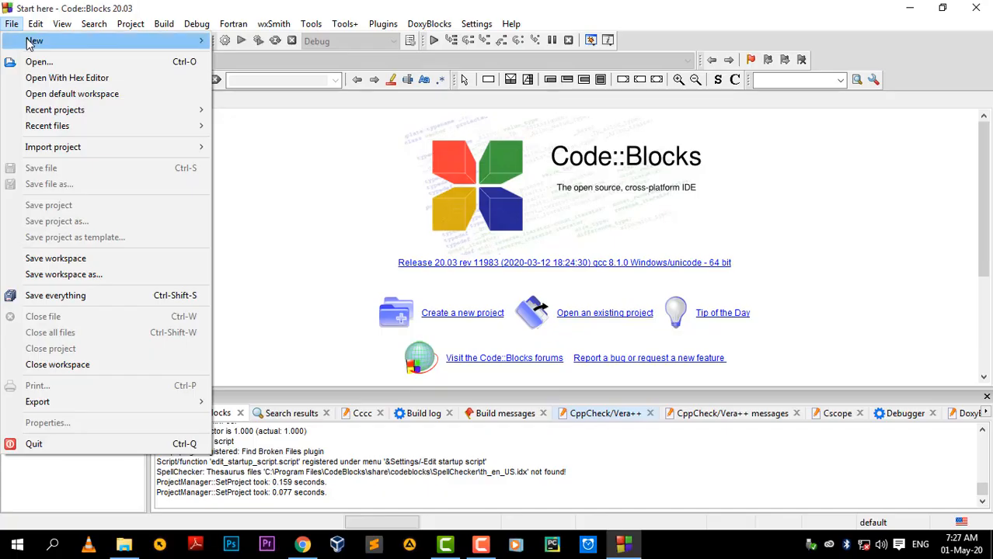
{"action": "mouse_move", "coordinate": [184, 40]}
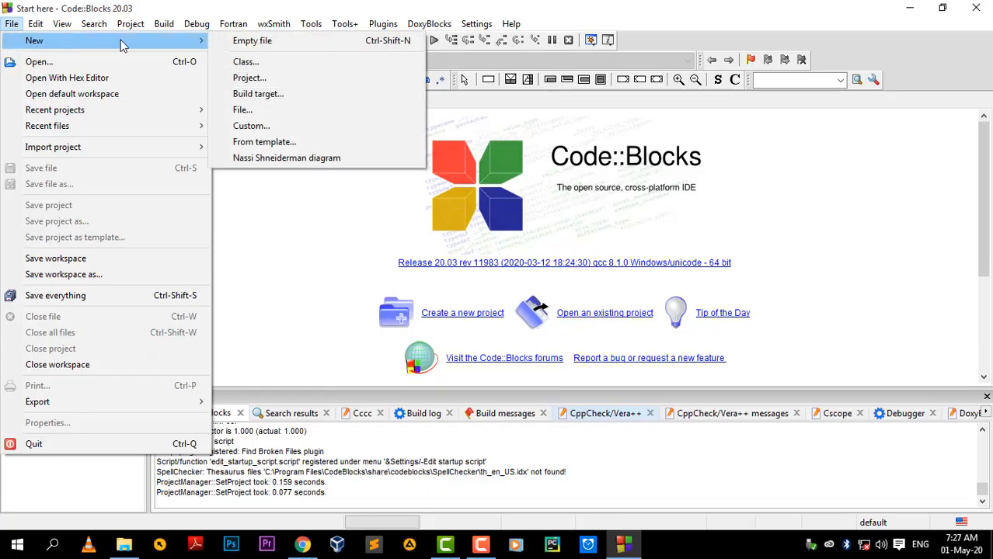
{"action": "left_click", "coordinate": [264, 79]}
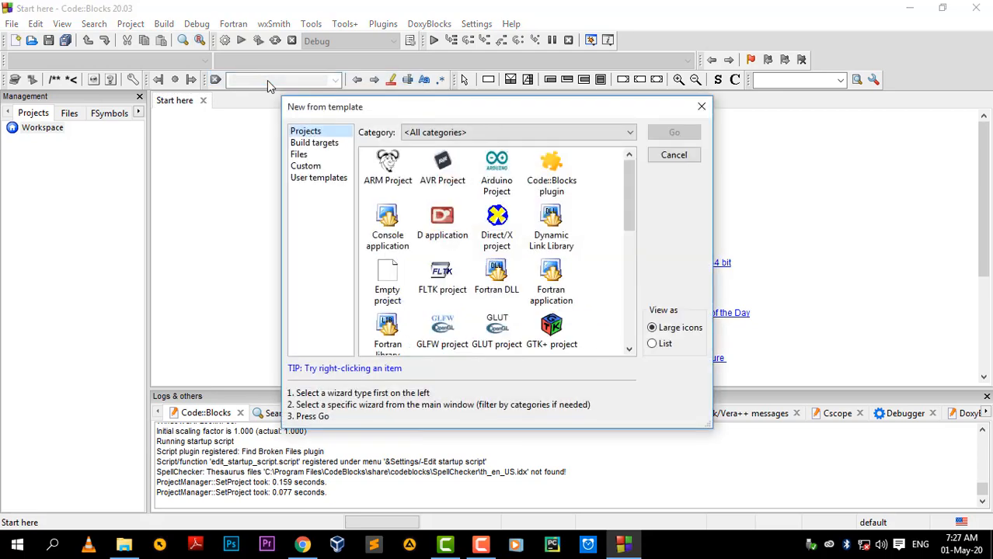
{"action": "left_click", "coordinate": [387, 243]}
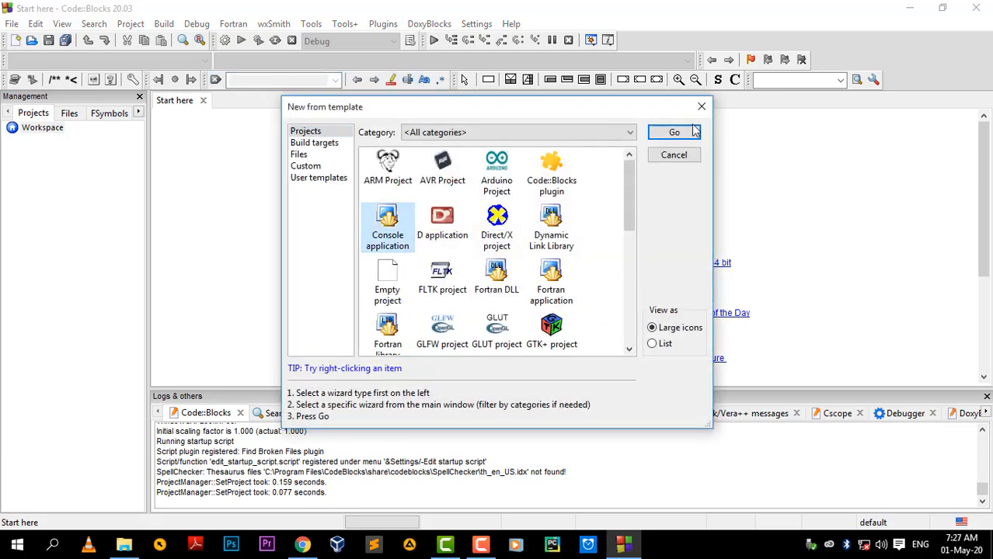
{"action": "left_click", "coordinate": [675, 133]}
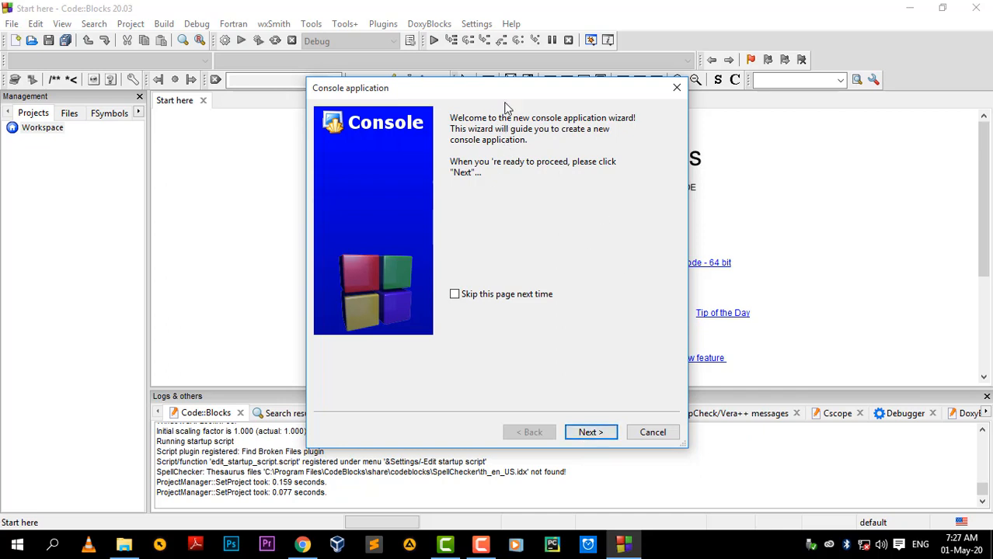
Continue past the wizard's welcome page and choose C++ as the project language.
{"action": "left_click", "coordinate": [593, 430]}
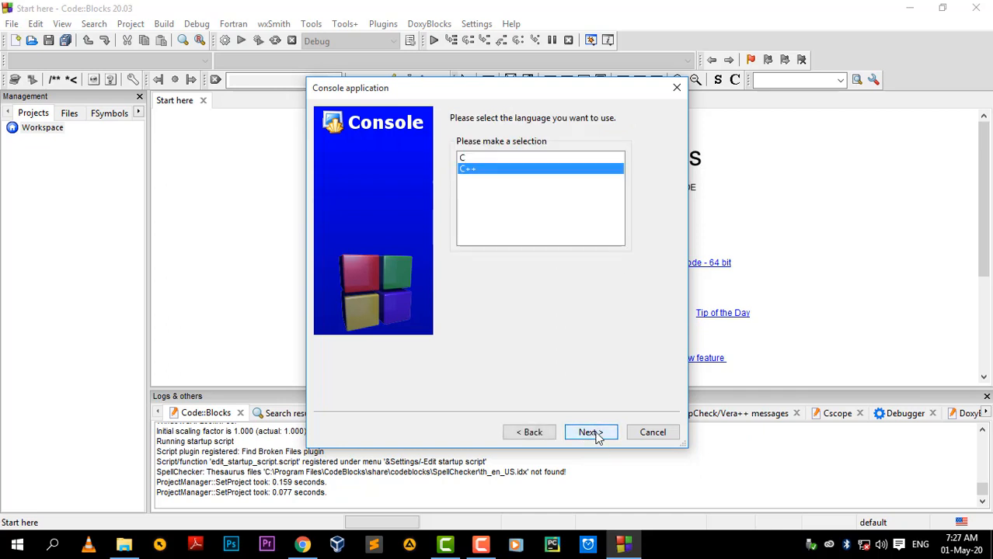
{"action": "left_click", "coordinate": [471, 159]}
{"action": "left_click", "coordinate": [479, 171]}
{"action": "left_click", "coordinate": [602, 438]}
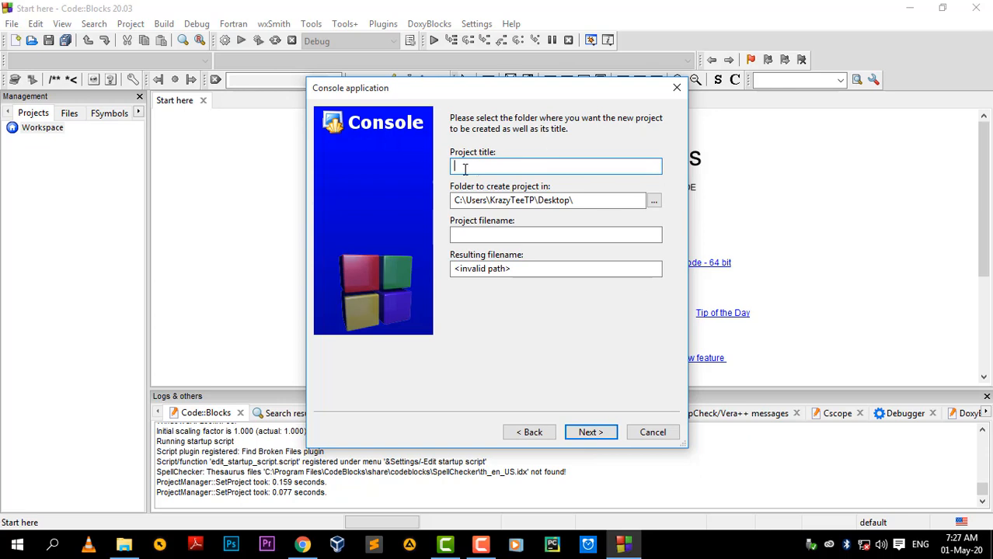
Title the project "console app", keeping the Desktop folder and the project filename console app.cbp, and continue the wizard.
{"action": "type", "text": "cons"}
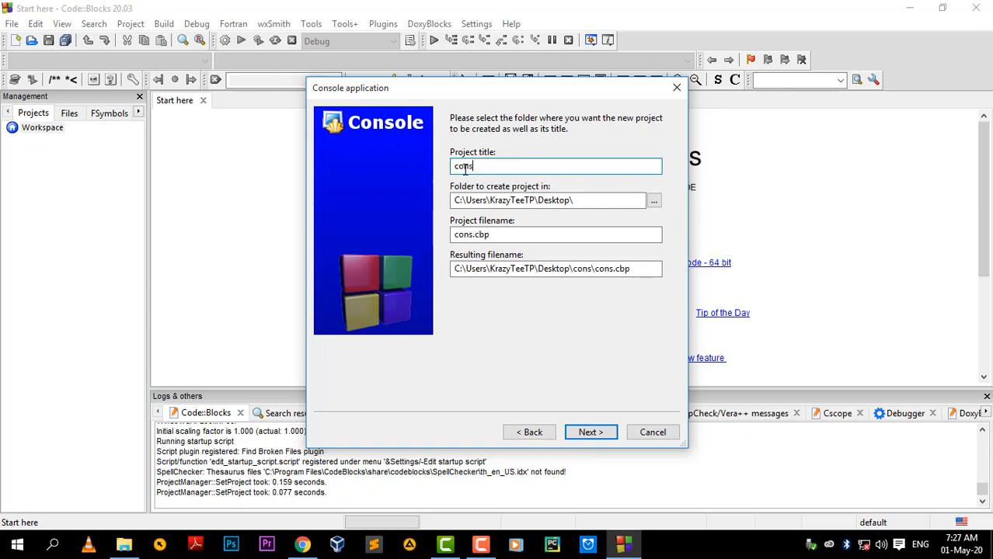
{"action": "type", "text": "ole app"}
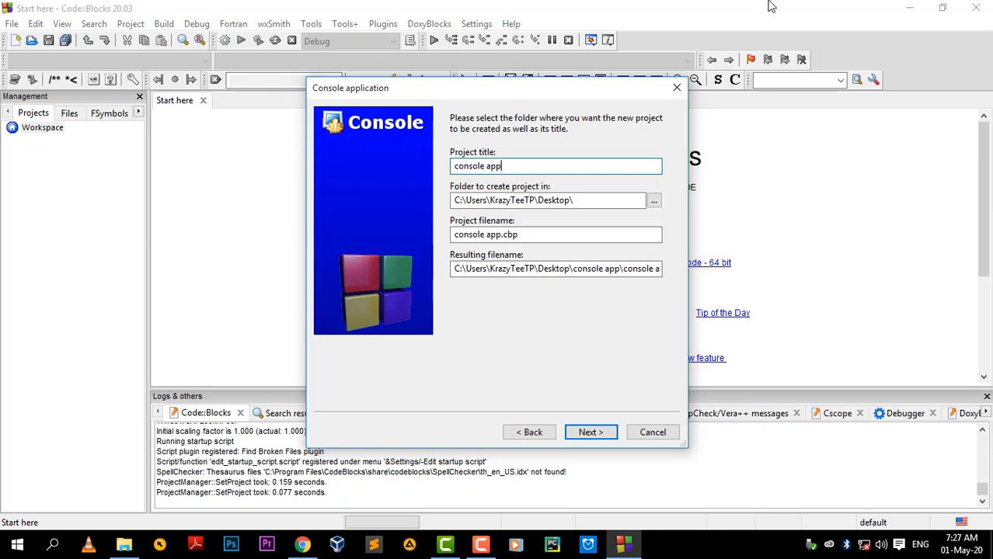
{"action": "left_click_drag", "start_coordinate": [576, 203], "coordinate": [449, 222]}
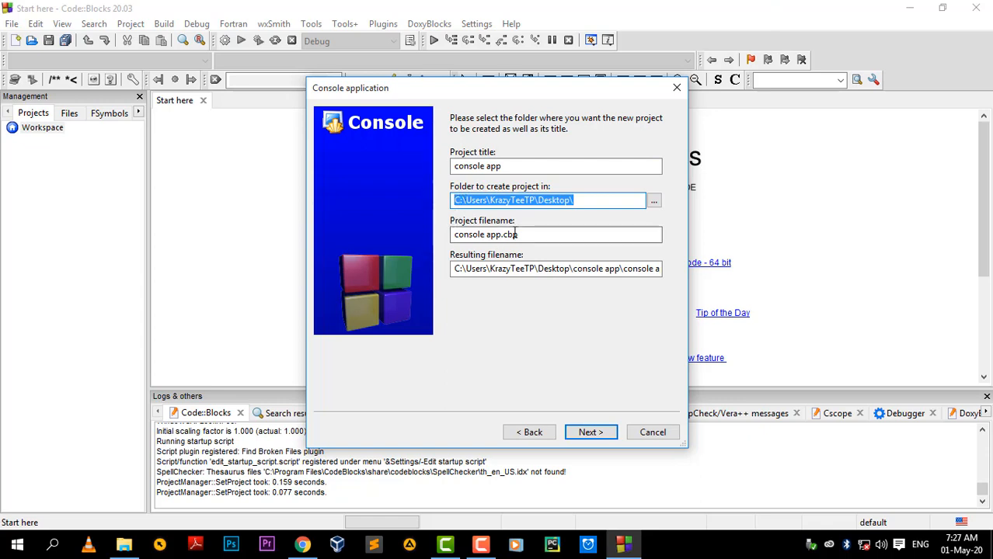
{"action": "left_click_drag", "start_coordinate": [533, 234], "coordinate": [449, 238]}
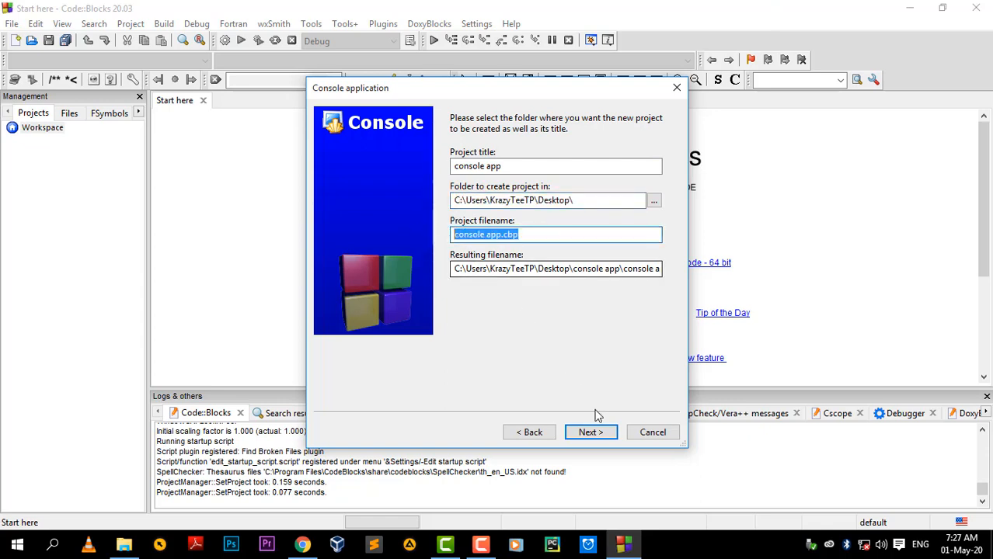
{"action": "left_click", "coordinate": [591, 433]}
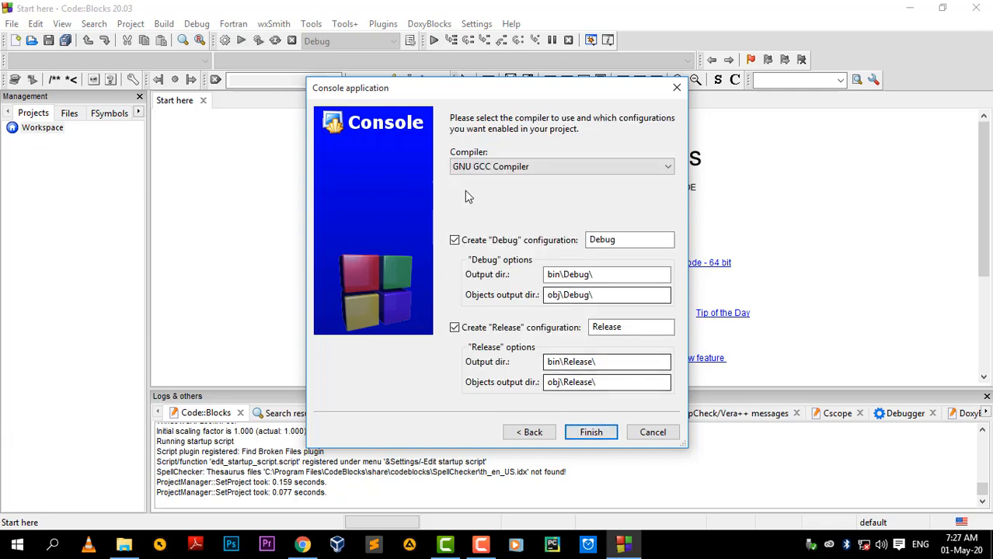
Keep the GNU GCC Compiler with both the Debug and Release configurations and finish the console application wizard.
{"action": "left_click", "coordinate": [494, 168]}
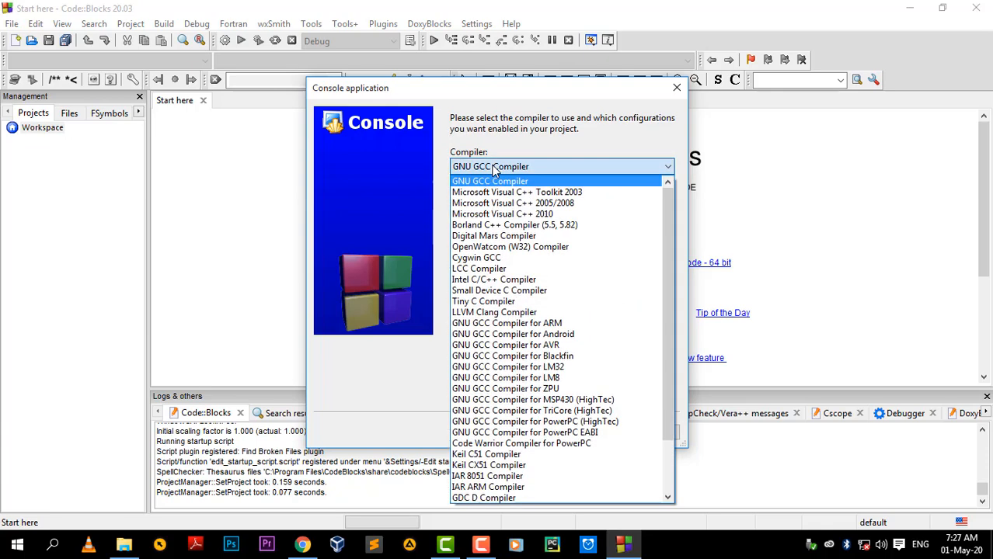
{"action": "left_click", "coordinate": [494, 168]}
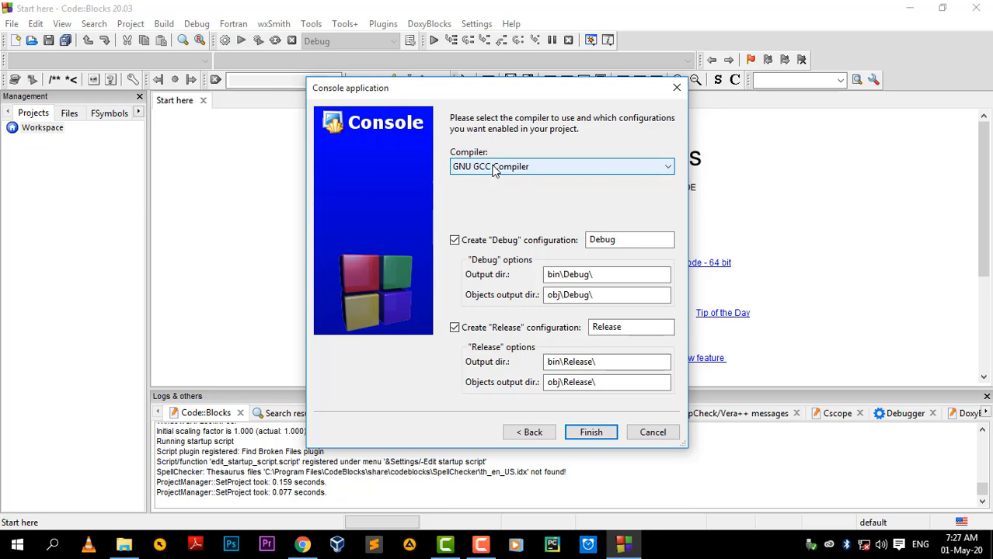
{"action": "left_click", "coordinate": [591, 433]}
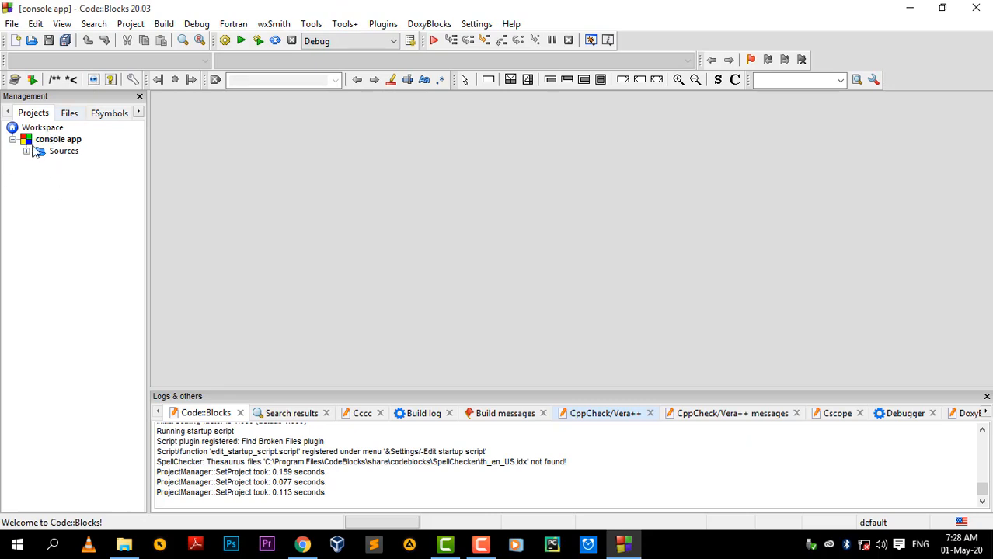
Expand the Sources folder of the console app project and open main.cpp in the editor.
{"action": "left_click", "coordinate": [57, 143]}
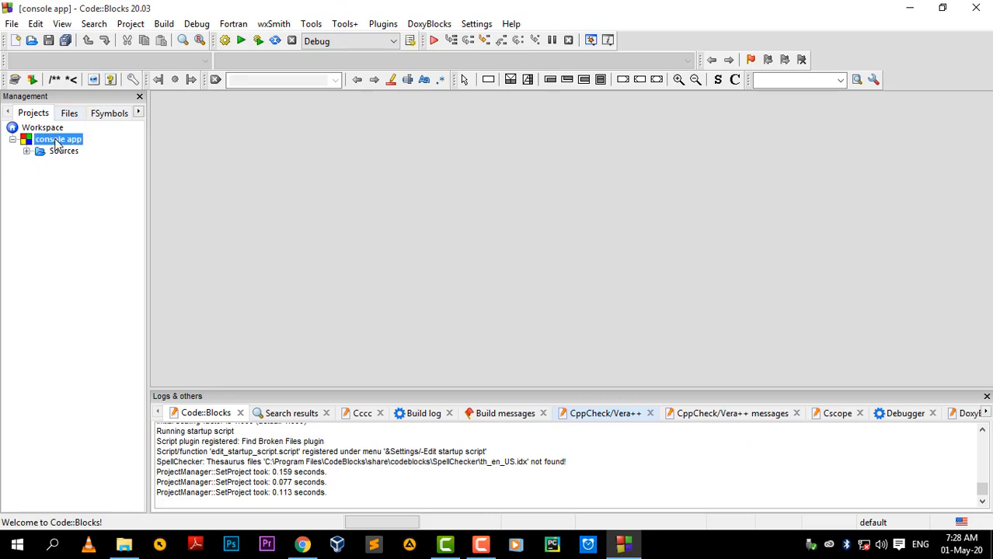
{"action": "left_click", "coordinate": [13, 140]}
{"action": "left_click", "coordinate": [13, 140]}
{"action": "left_click", "coordinate": [27, 152]}
{"action": "double_click", "coordinate": [80, 163]}
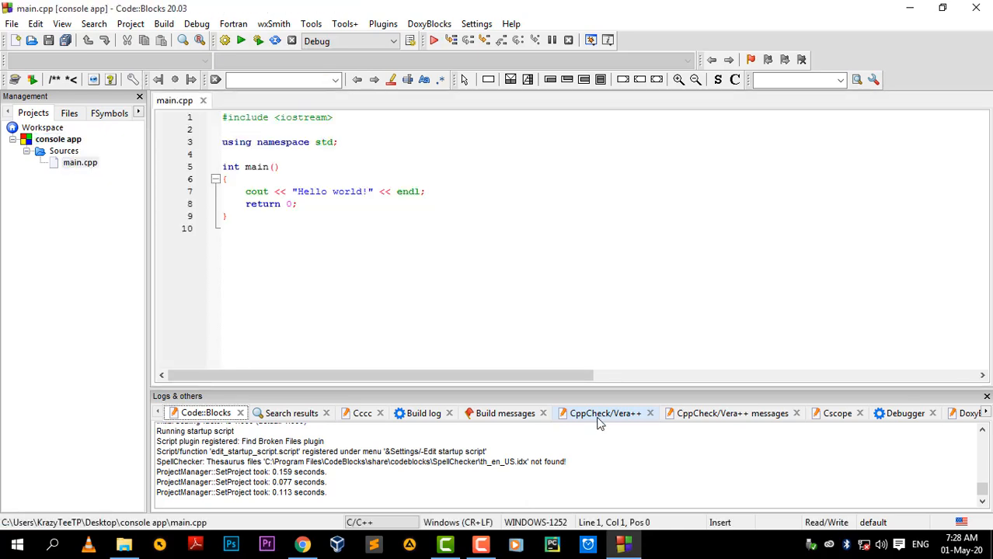
Hide the Logs & others pane below the code editor.
{"action": "left_click", "coordinate": [987, 397]}
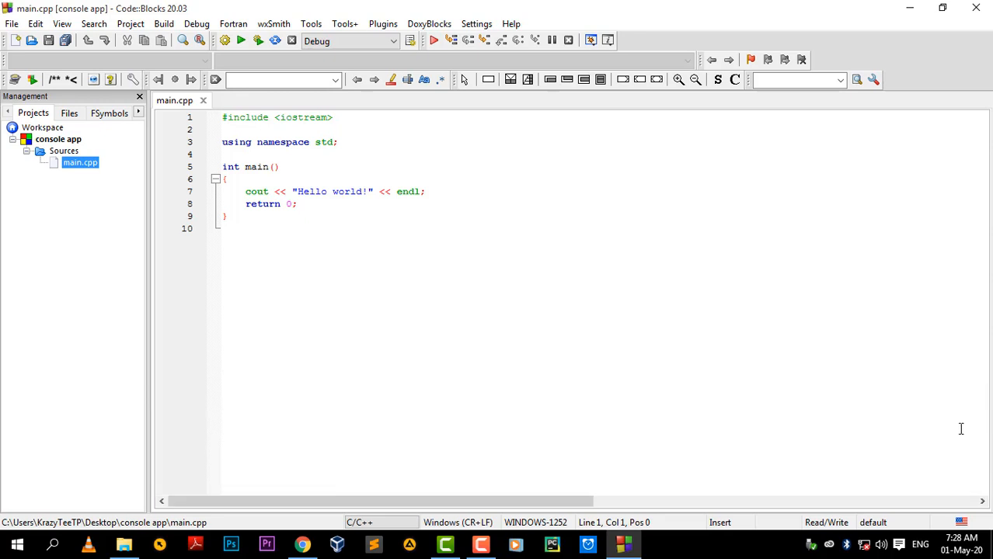
{"action": "key", "text": "F2"}
{"action": "key", "text": "F2"}
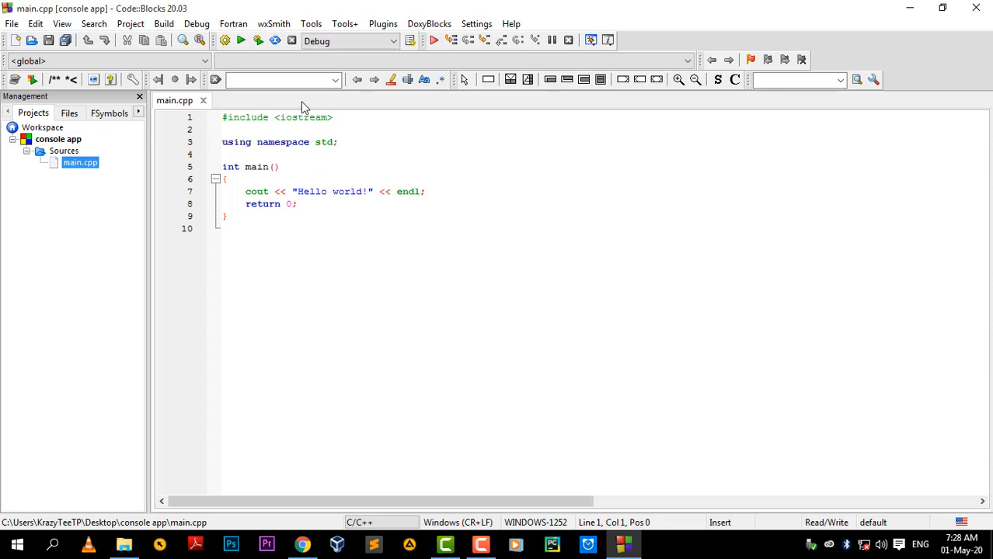
Replace the "Hello world!" string in the cout statement with "This is KrazyTeeTP" and save main.cpp.
{"action": "left_click_drag", "start_coordinate": [298, 191], "coordinate": [369, 191]}
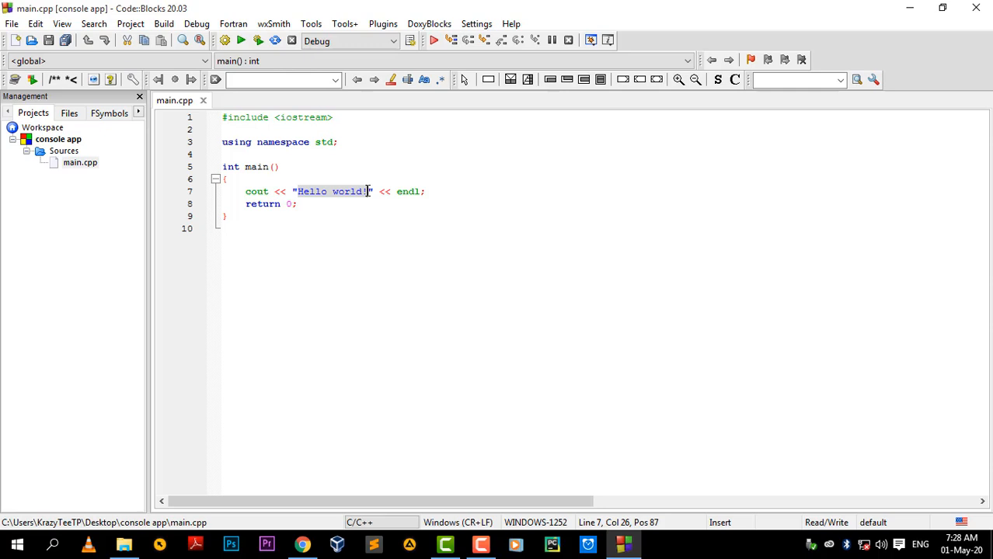
{"action": "type", "text": "Kr"}
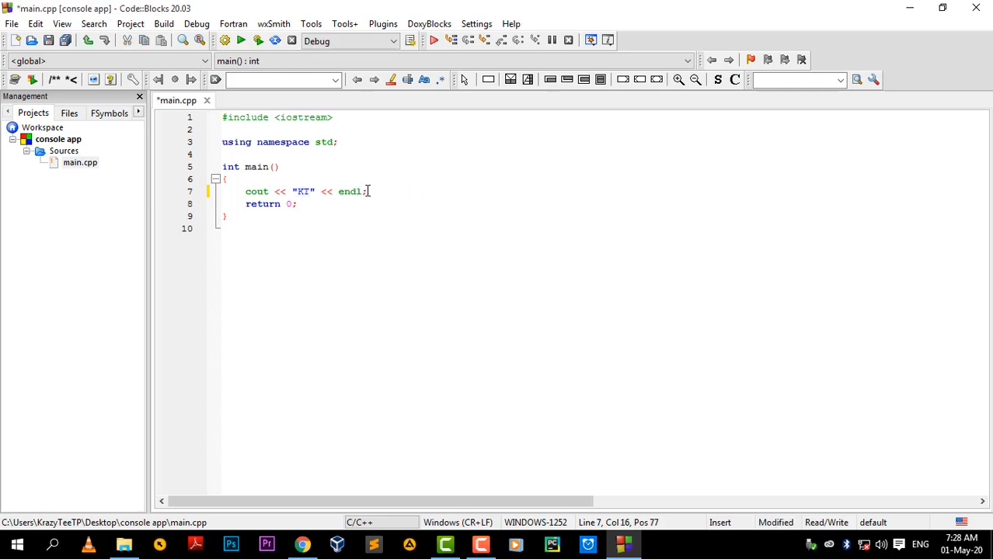
{"action": "key", "text": "BackSpace"}
{"action": "key", "text": "BackSpace"}
{"action": "type", "text": "Te"}
{"action": "key", "text": "BackSpace"}
{"action": "key", "text": "BackSpace"}
{"action": "type", "text": "This is K"}
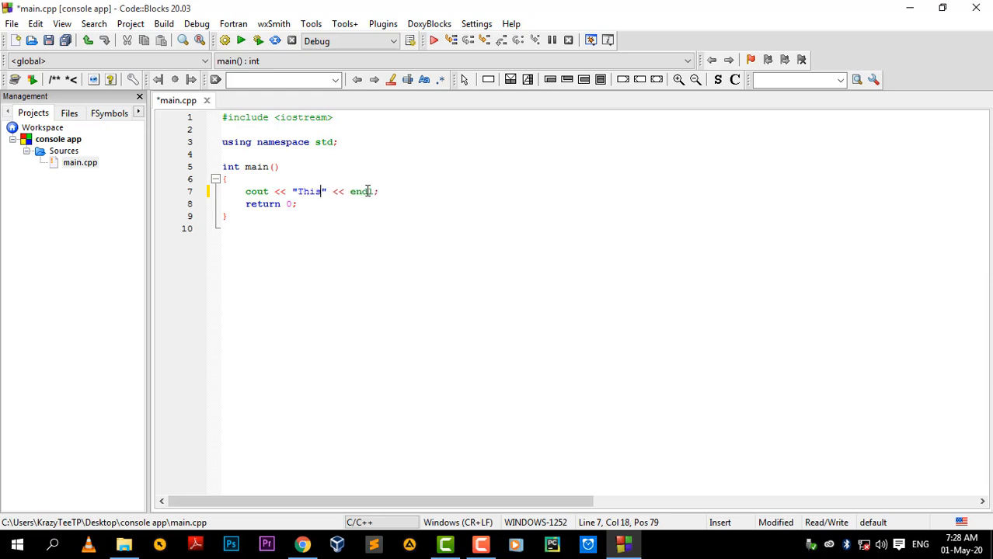
{"action": "type", "text": "rza"}
{"action": "key", "text": "BackSpace"}
{"action": "key", "text": "BackSpace"}
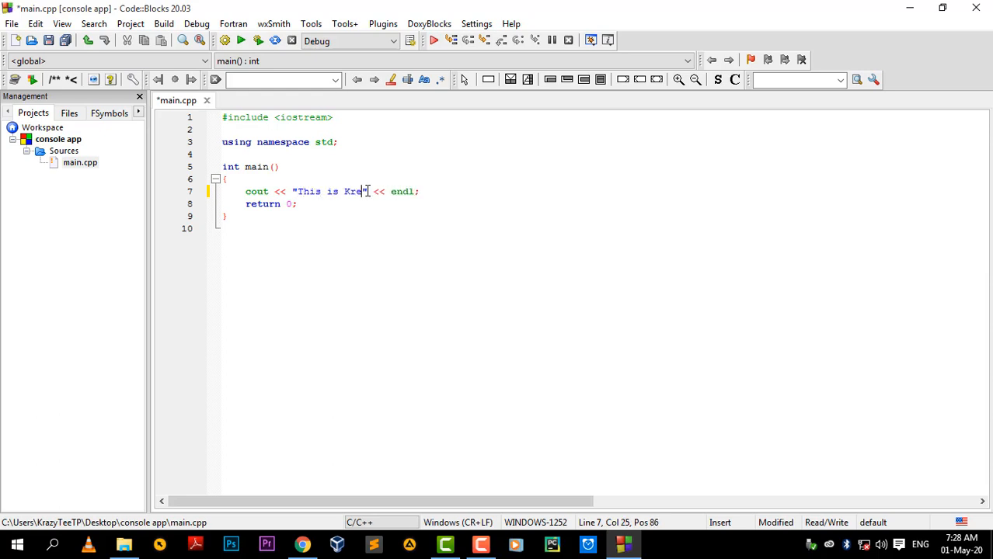
{"action": "type", "text": "azyTeeTP"}
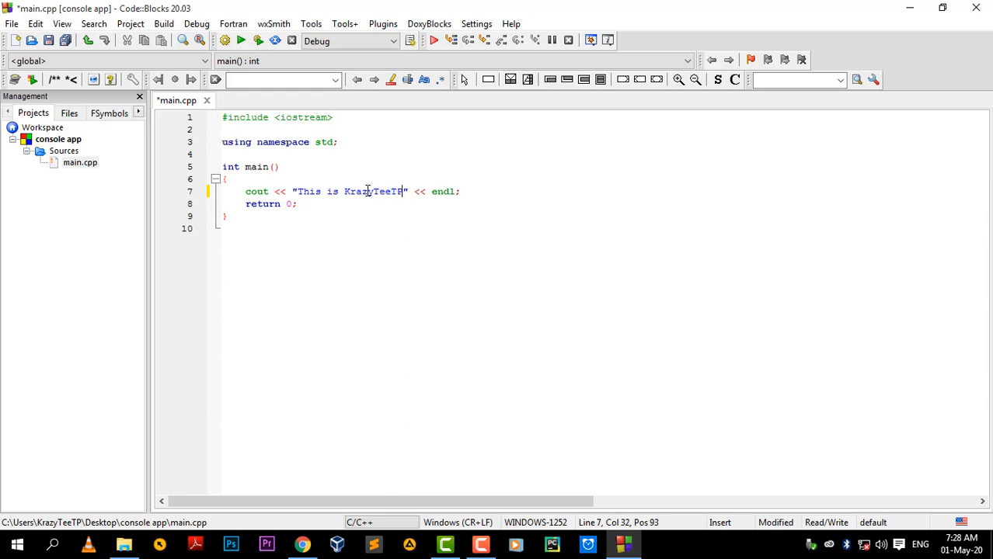
{"action": "key", "text": "ctrl+s"}
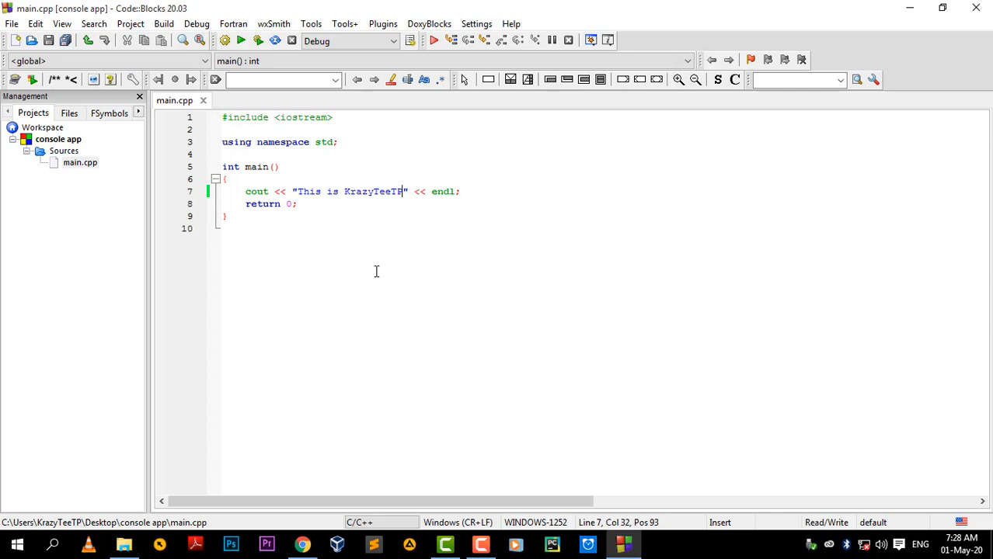
Build and run the console app project.
{"action": "left_click", "coordinate": [167, 26]}
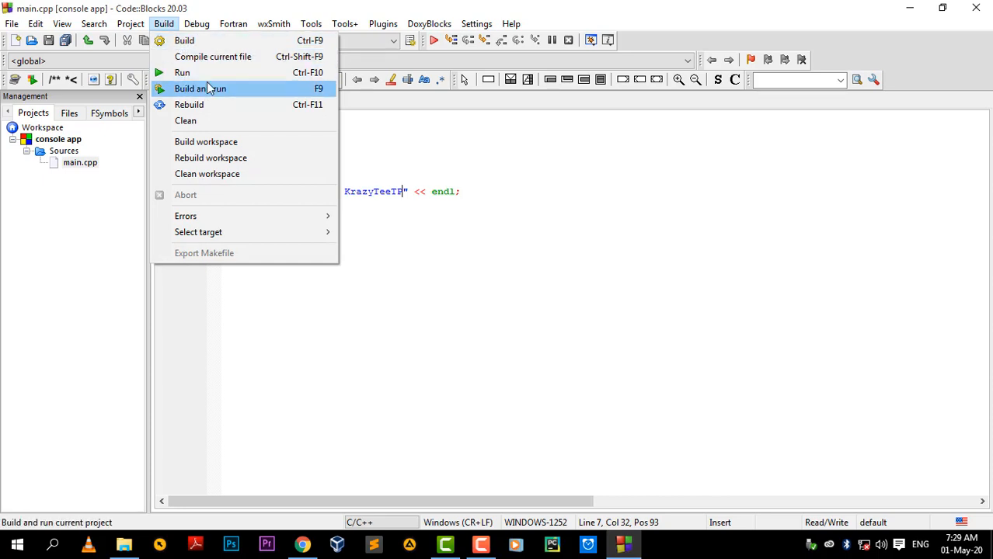
{"action": "left_click", "coordinate": [261, 6]}
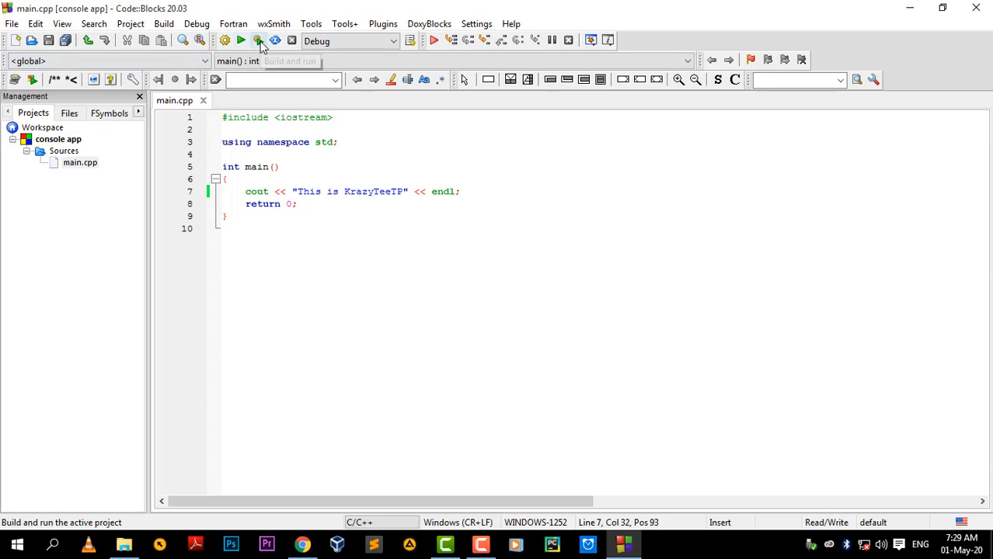
{"action": "left_click", "coordinate": [259, 41]}
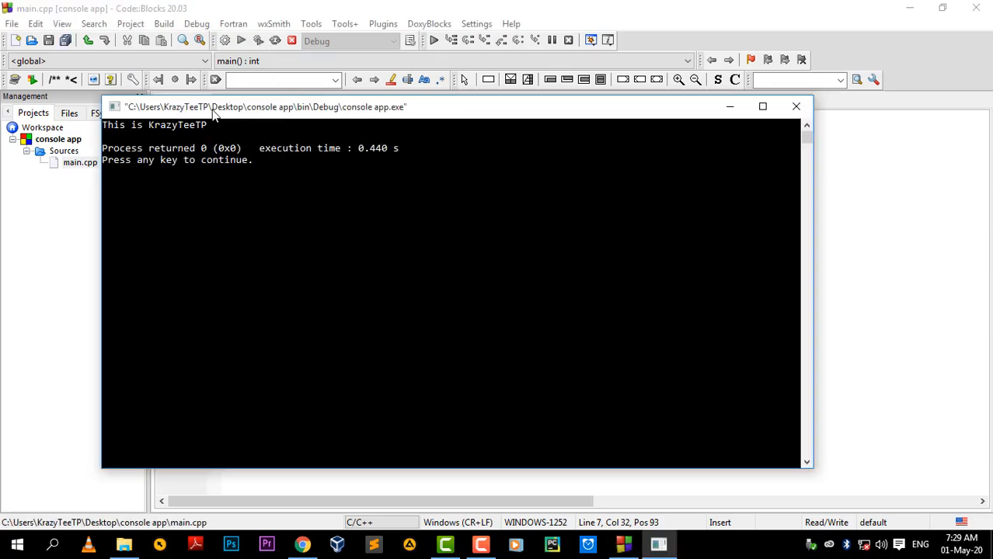
Move the console window beside the code and compare its first output line with the string in the cout statement.
{"action": "left_click_drag", "start_coordinate": [211, 105], "coordinate": [440, 144]}
{"action": "left_click_drag", "start_coordinate": [336, 151], "coordinate": [552, 131]}
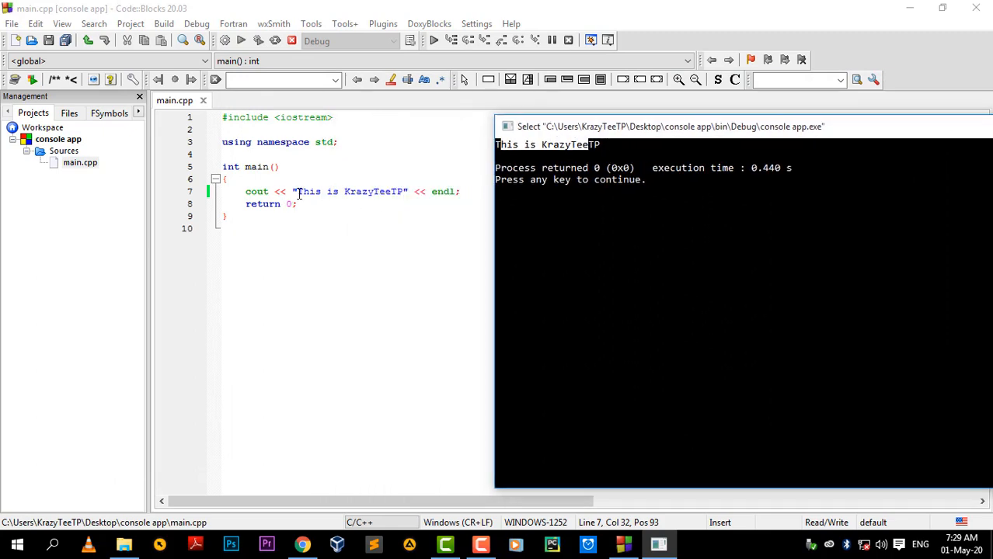
{"action": "left_click_drag", "start_coordinate": [299, 192], "coordinate": [405, 187]}
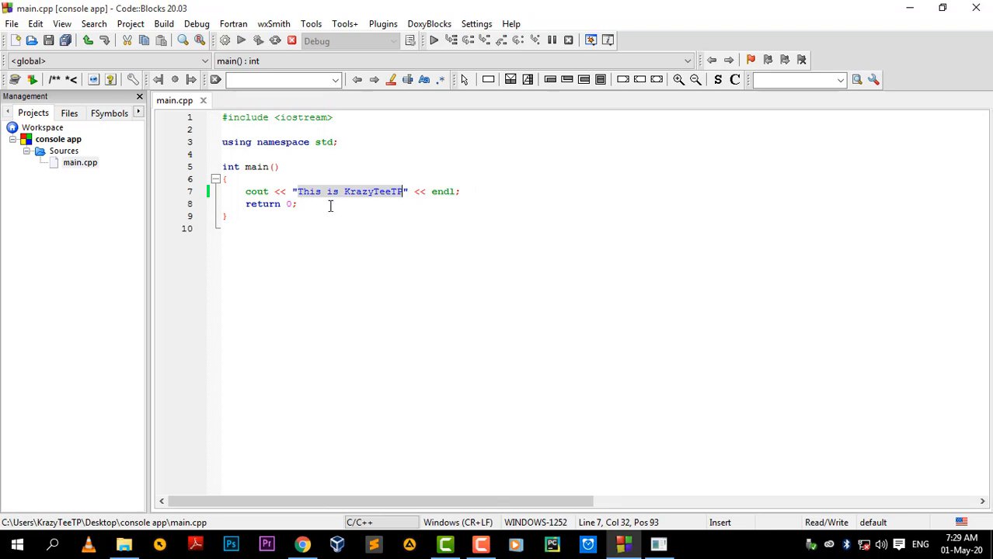
{"action": "left_click", "coordinate": [659, 544]}
{"action": "left_click", "coordinate": [591, 226]}
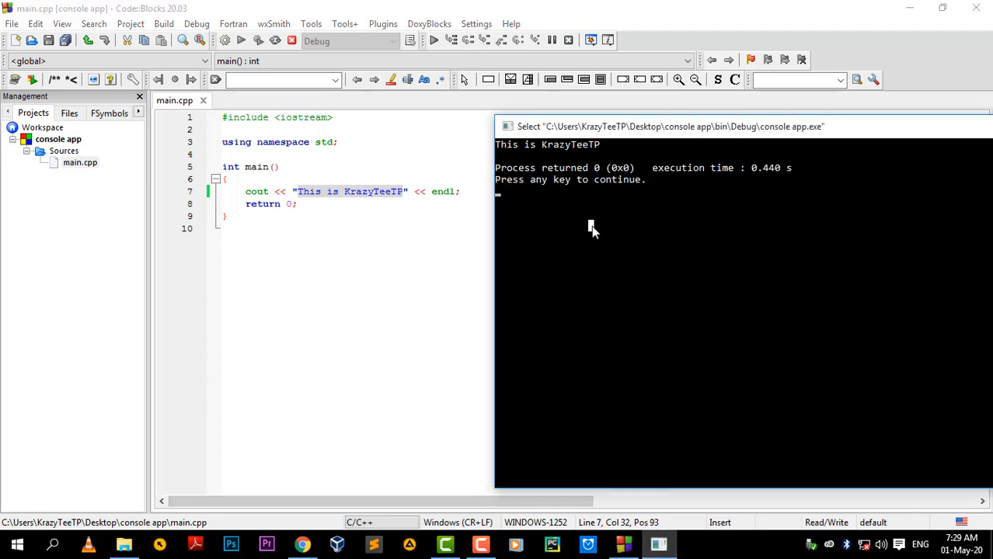
{"action": "left_click_drag", "start_coordinate": [501, 146], "coordinate": [338, 109]}
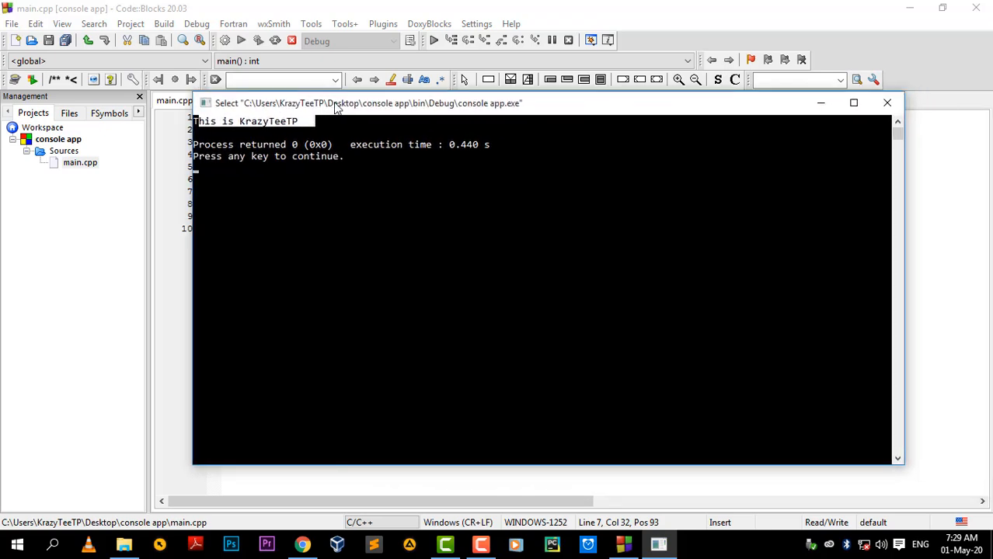